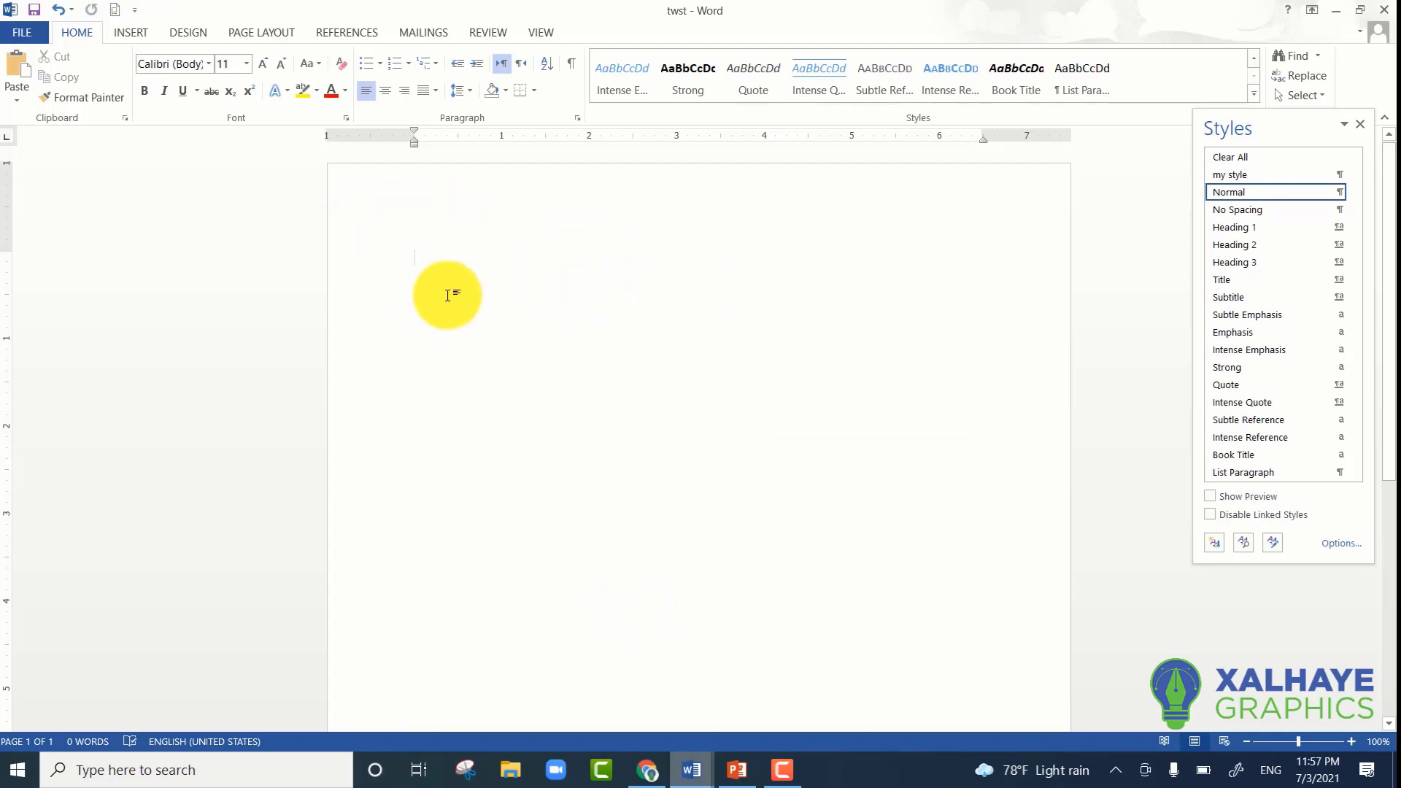
- Insert a table with 4 columns and 3 rows at the start of the blank document
click(126, 32)
click(70, 36)
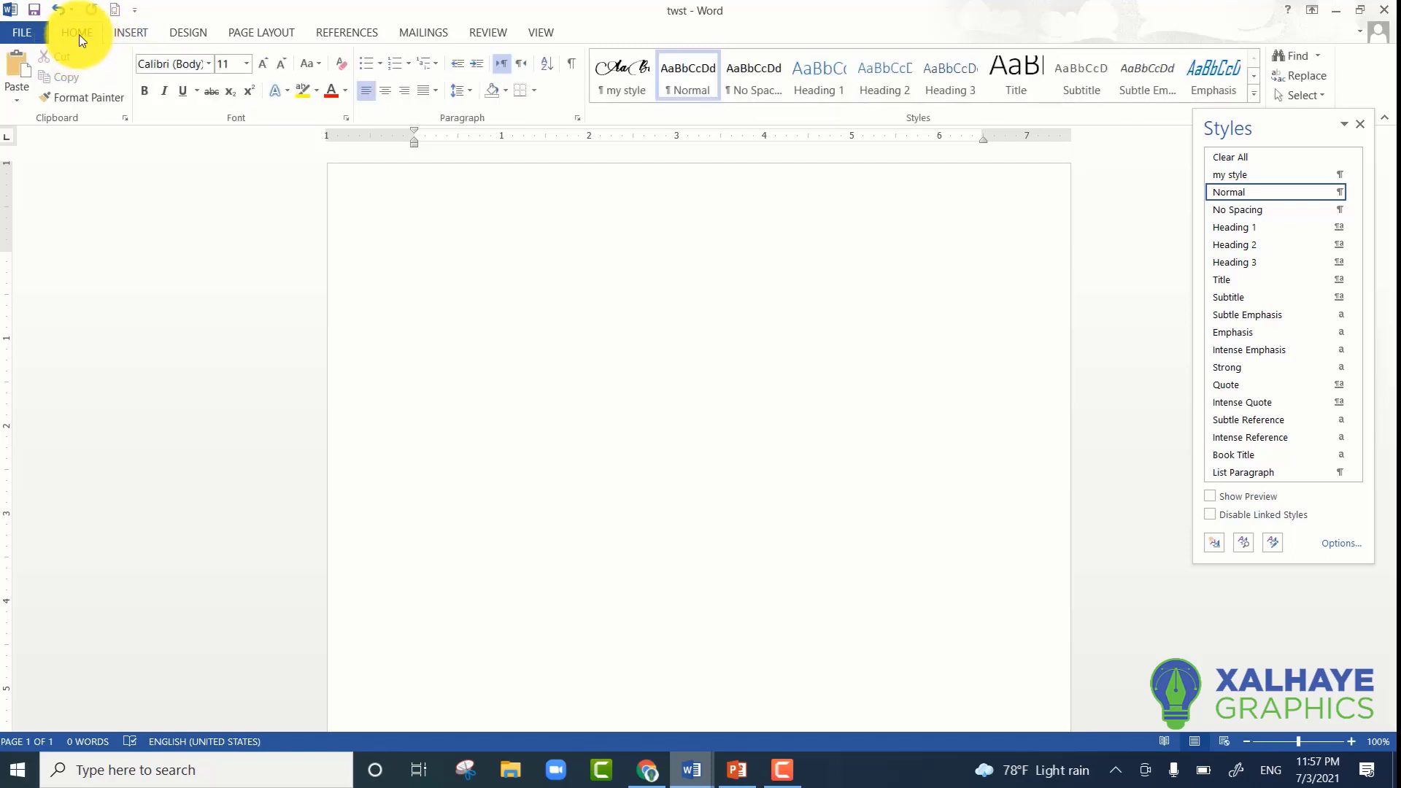
click(120, 32)
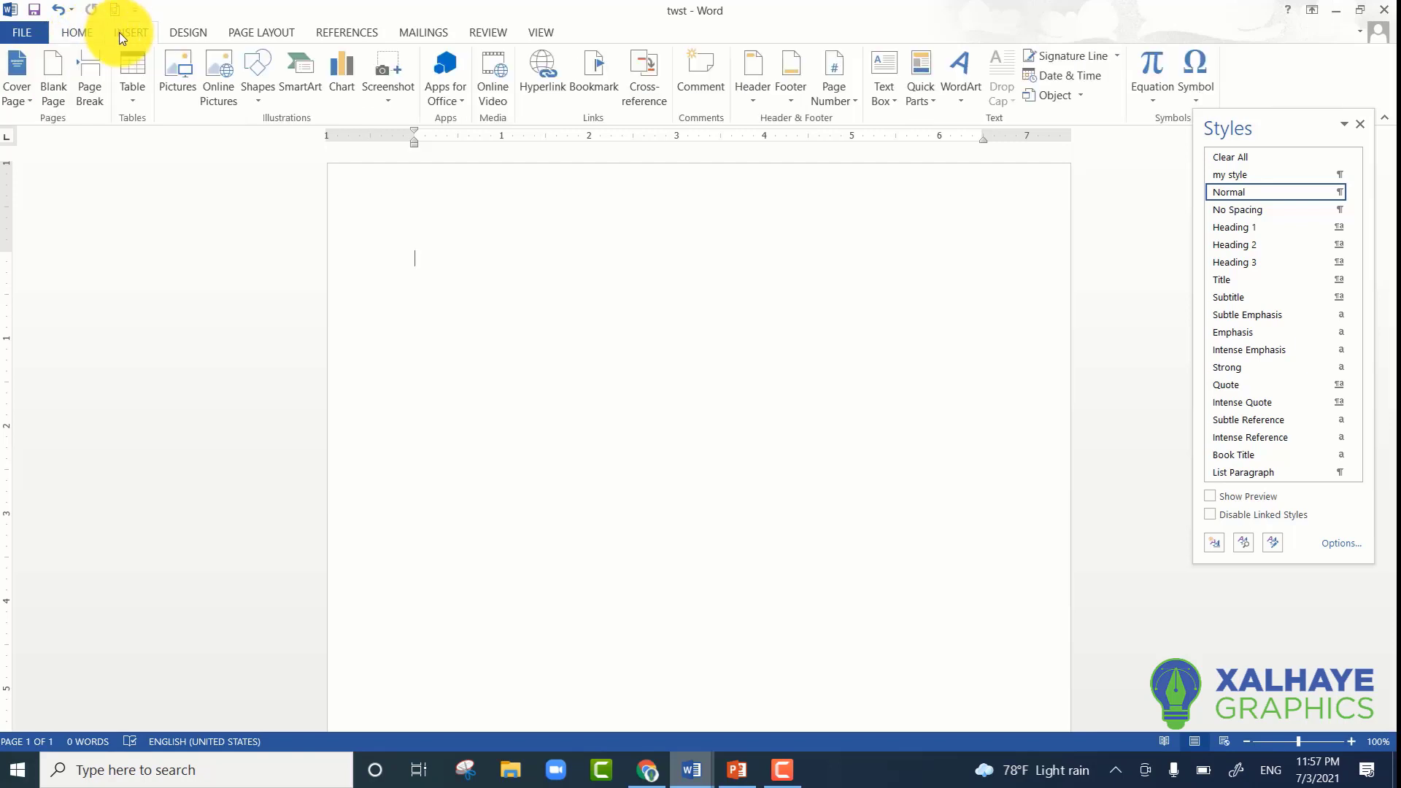
click(133, 95)
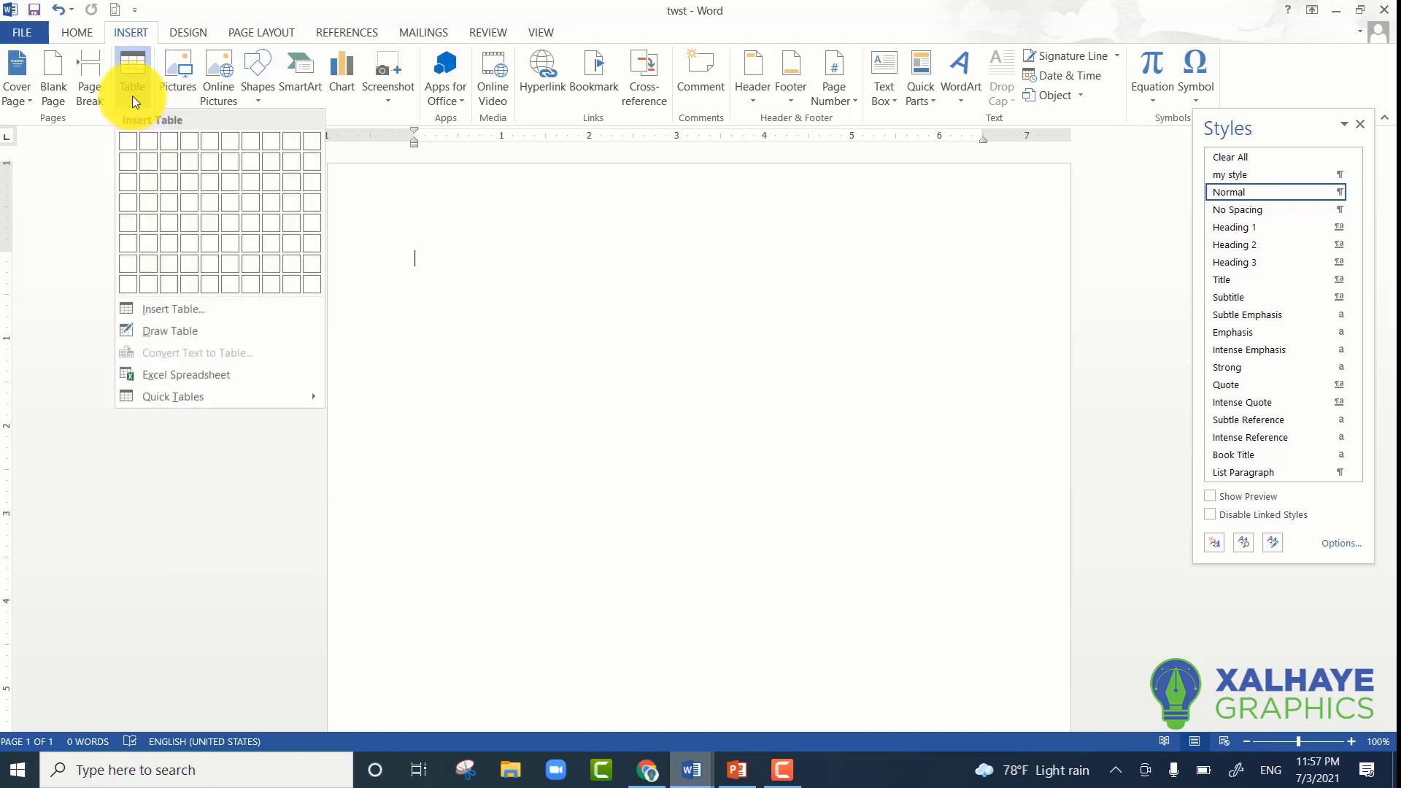
click(183, 192)
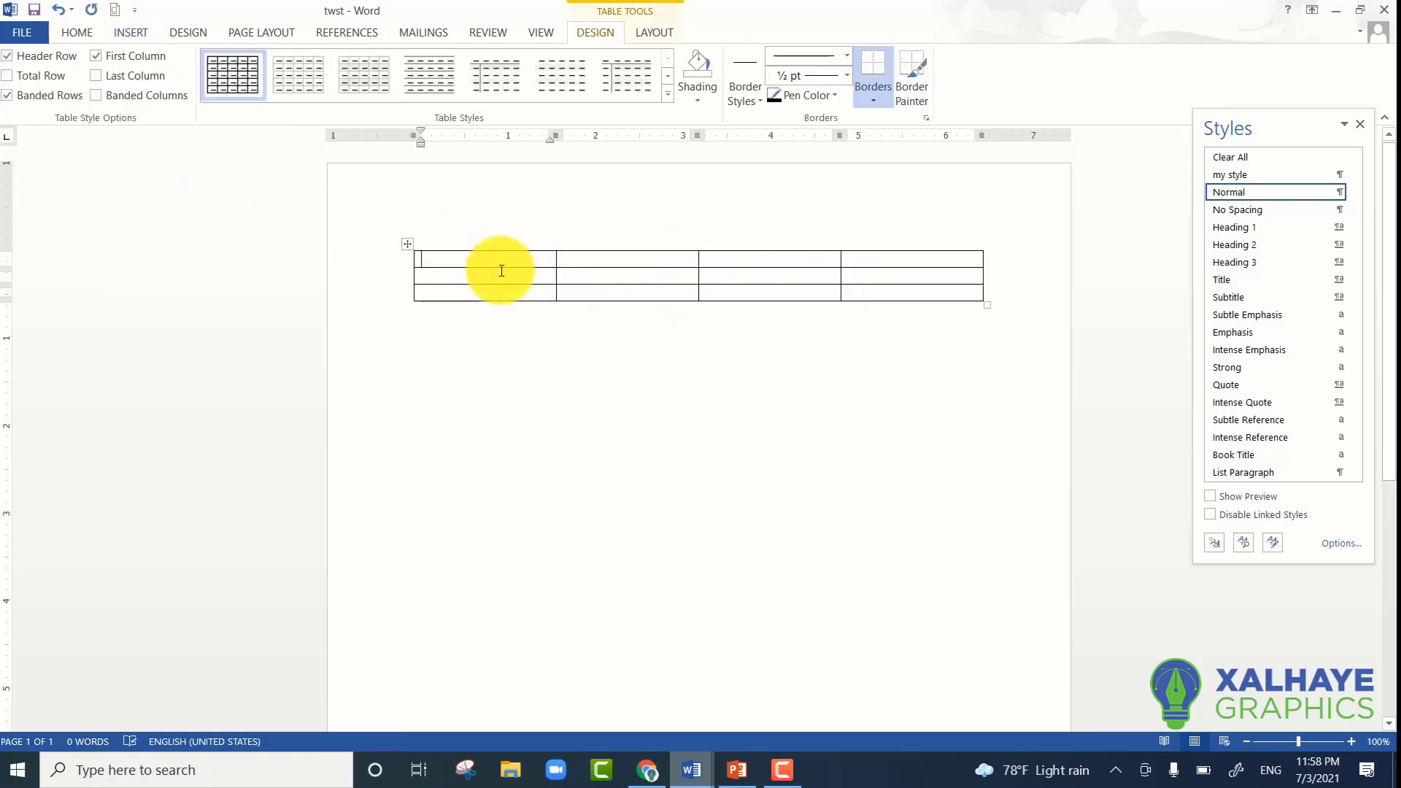
- Select each of the table's four columns in turn, from the first to the last
click(485, 228)
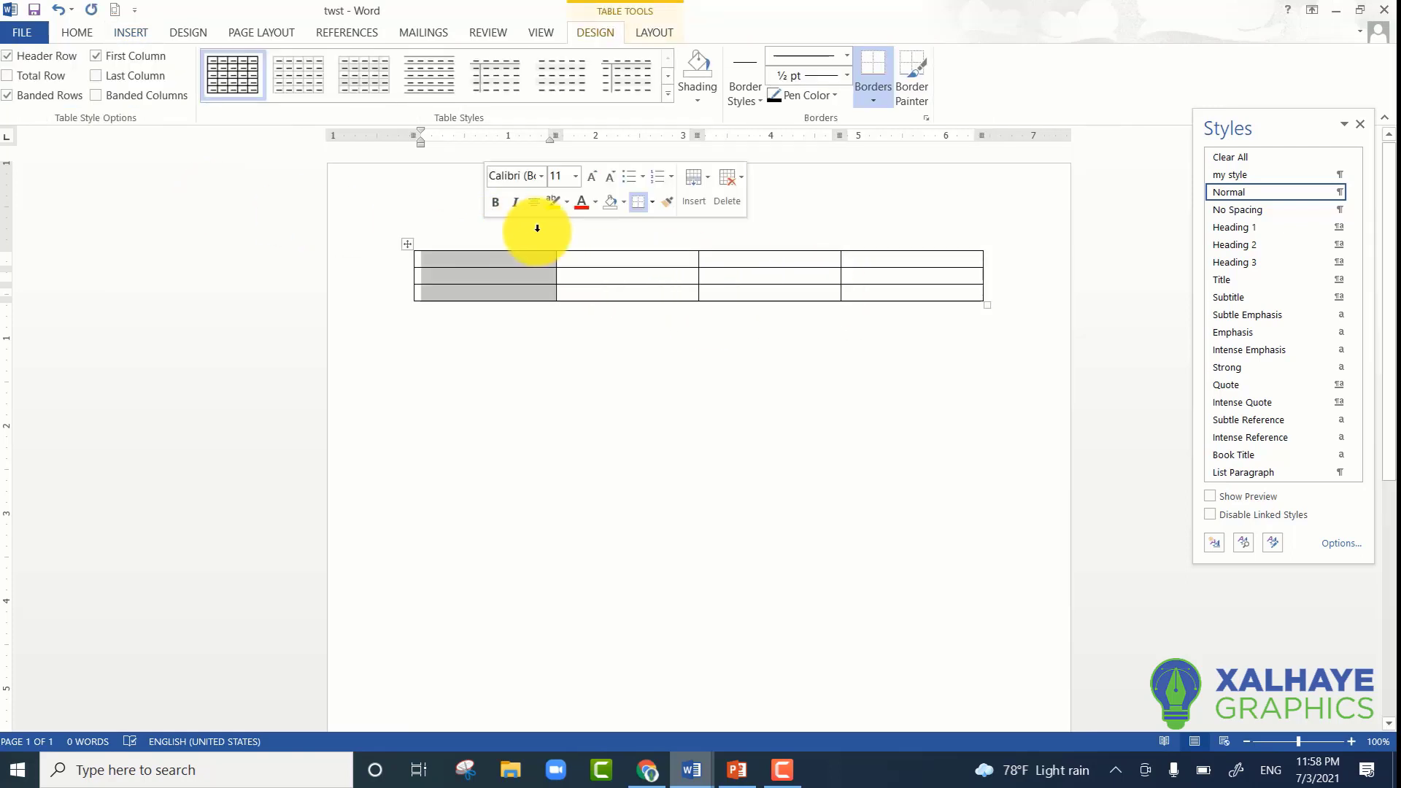
click(605, 227)
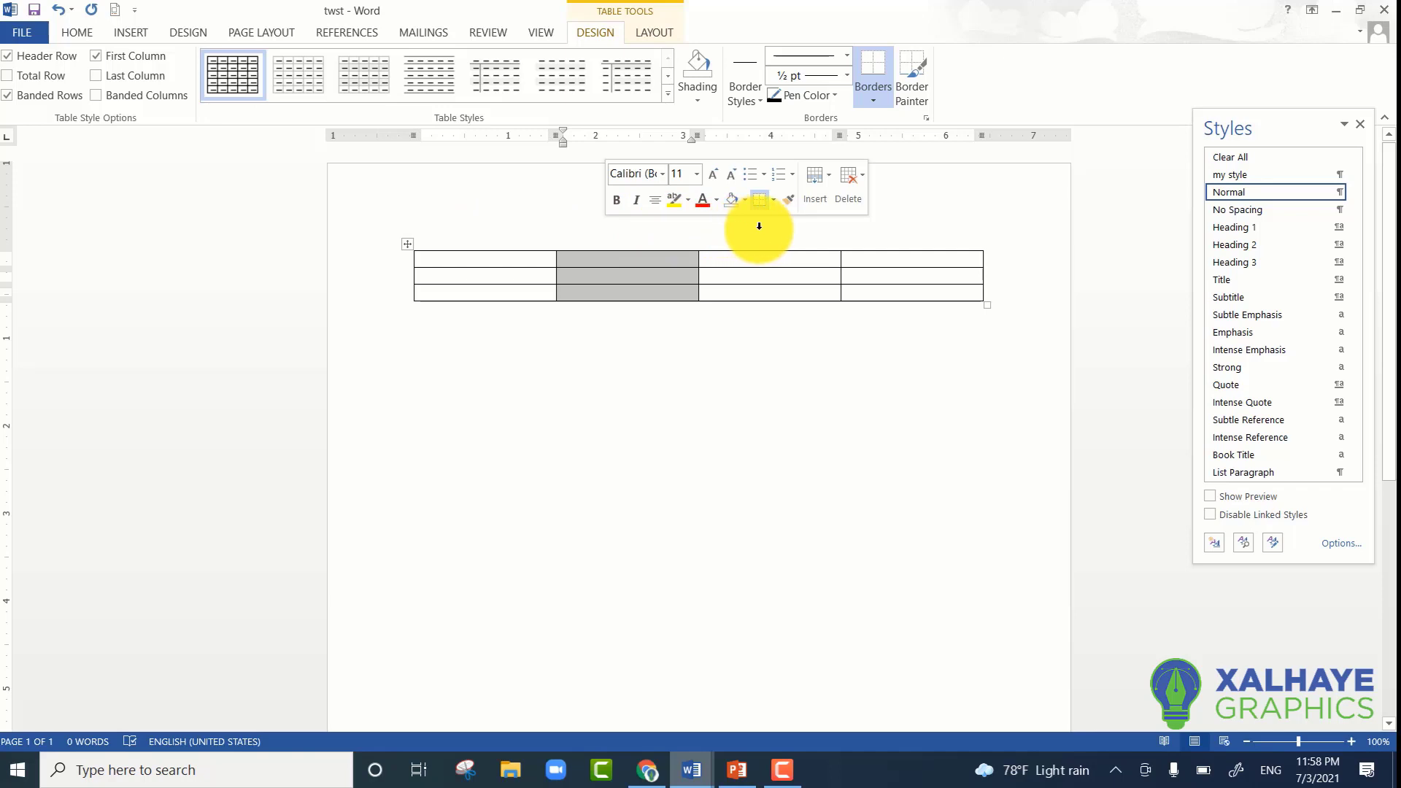
click(759, 226)
click(884, 223)
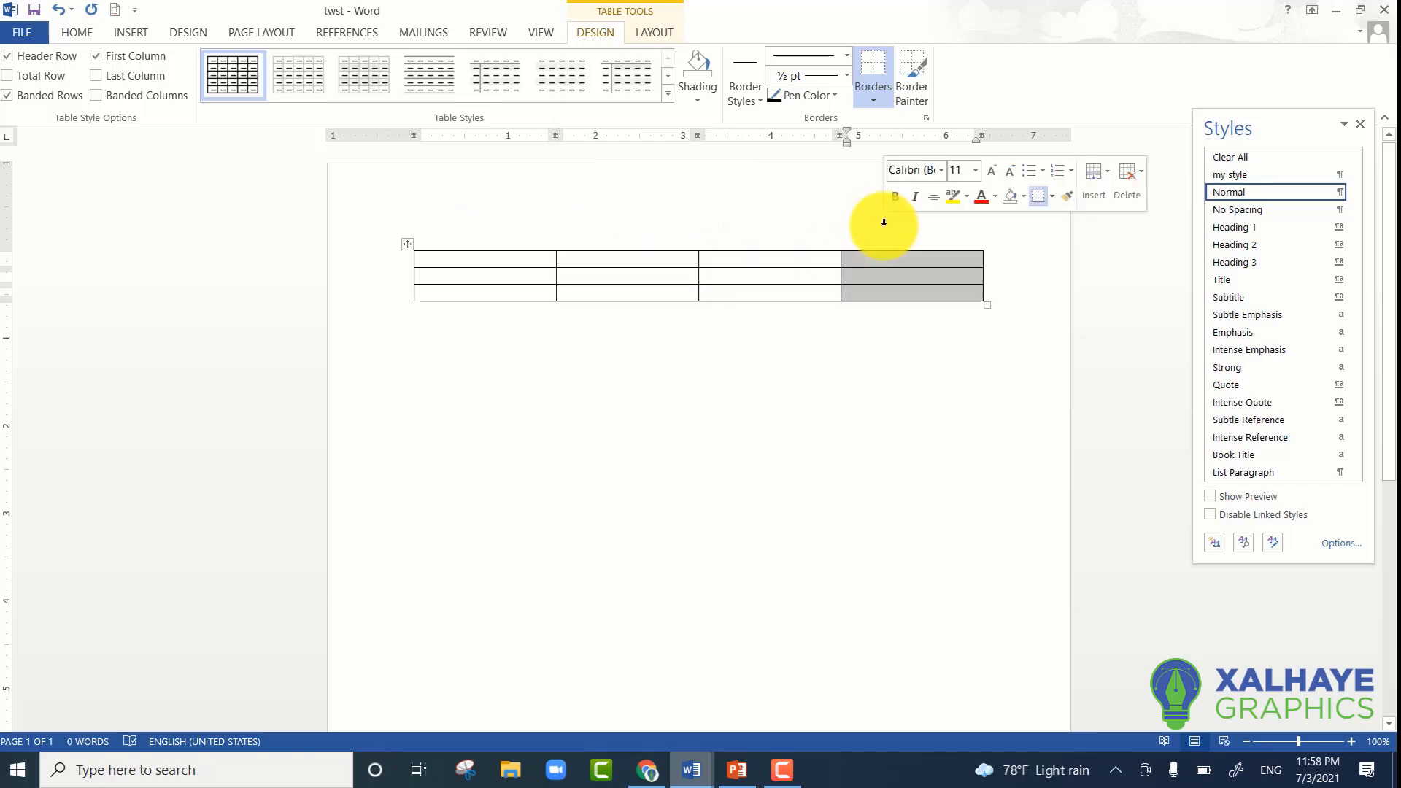
- Select each of the table's three rows in turn, from the last up to the first
click(384, 294)
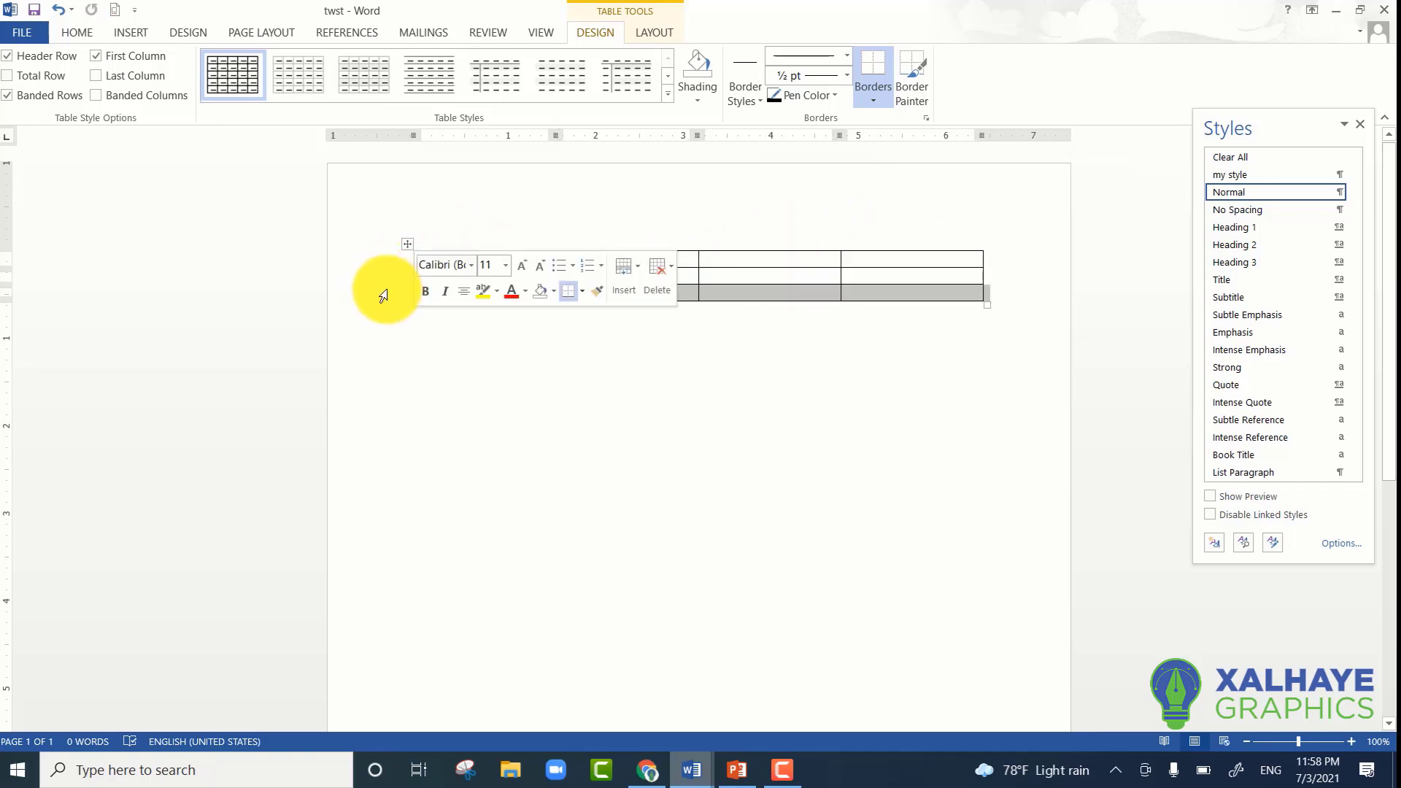
click(341, 277)
click(347, 264)
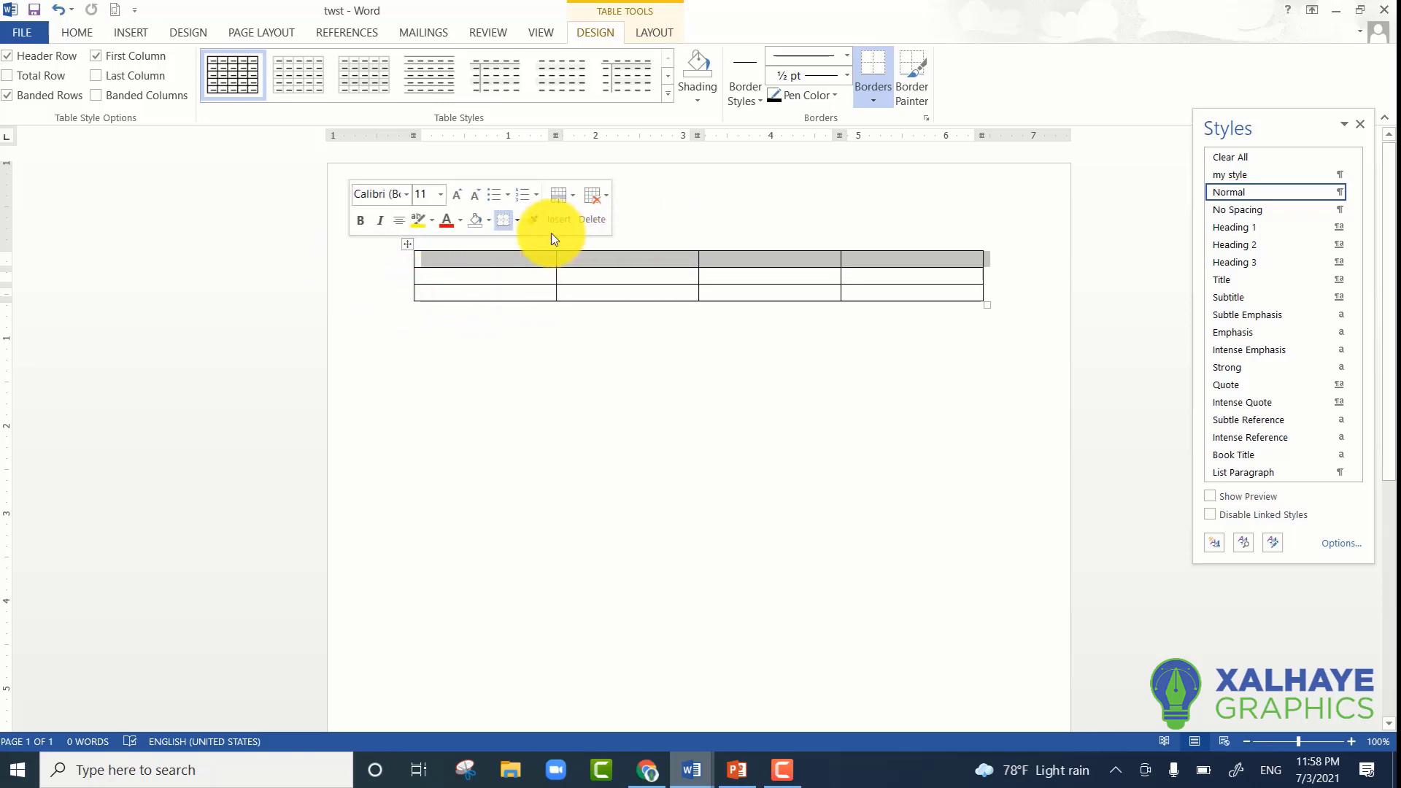
- Select the table's second, third and first columns one after another
click(666, 233)
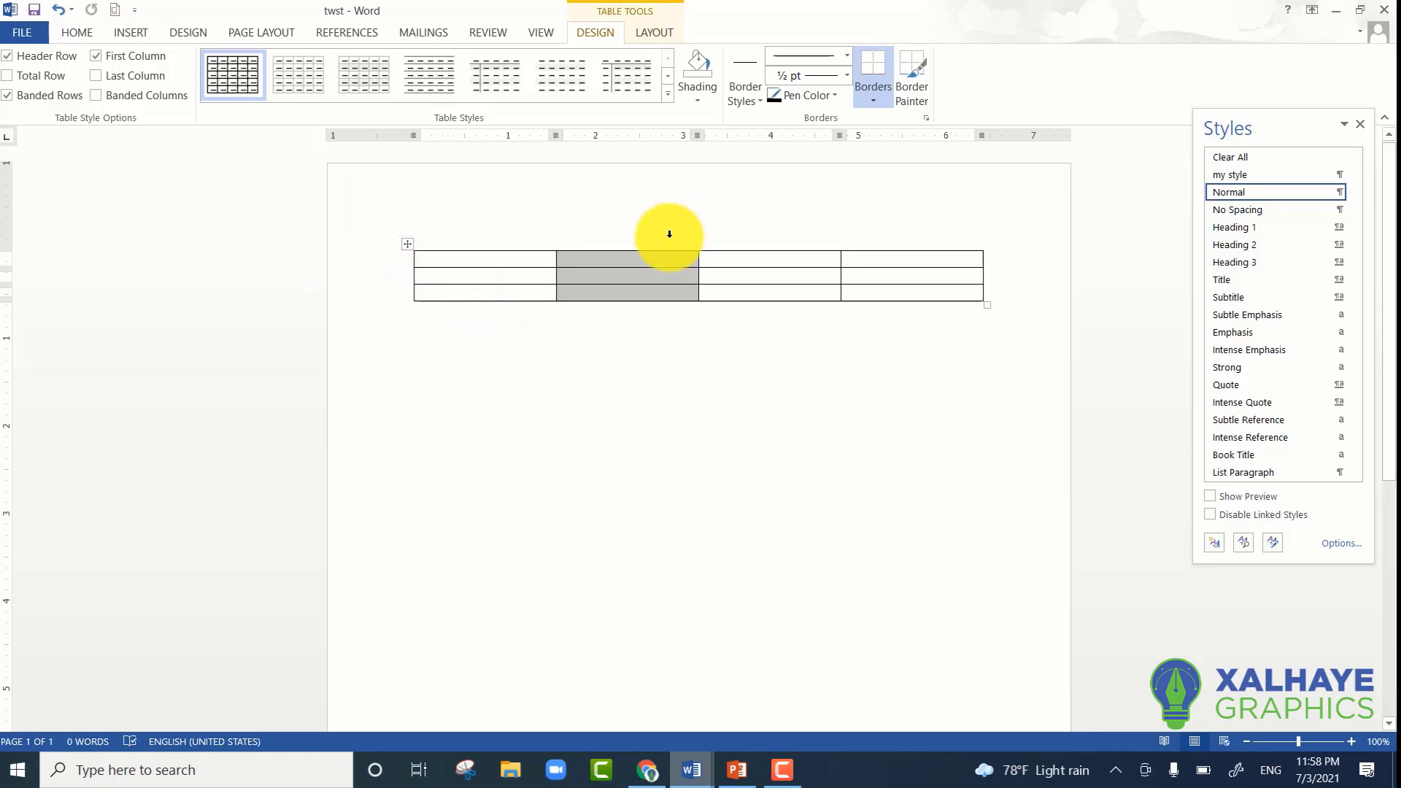
click(726, 227)
click(498, 228)
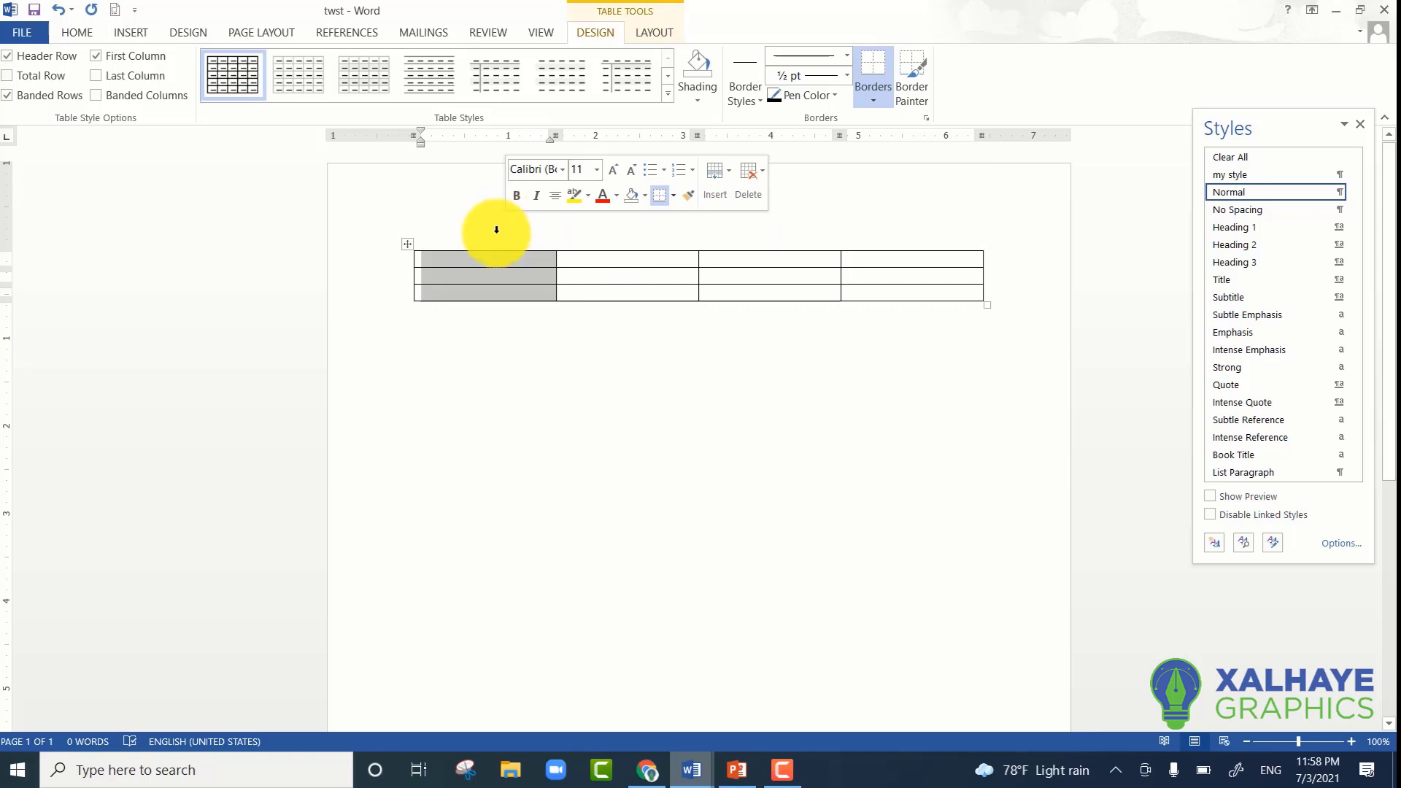
- Select the entire table and delete it from the document
click(588, 261)
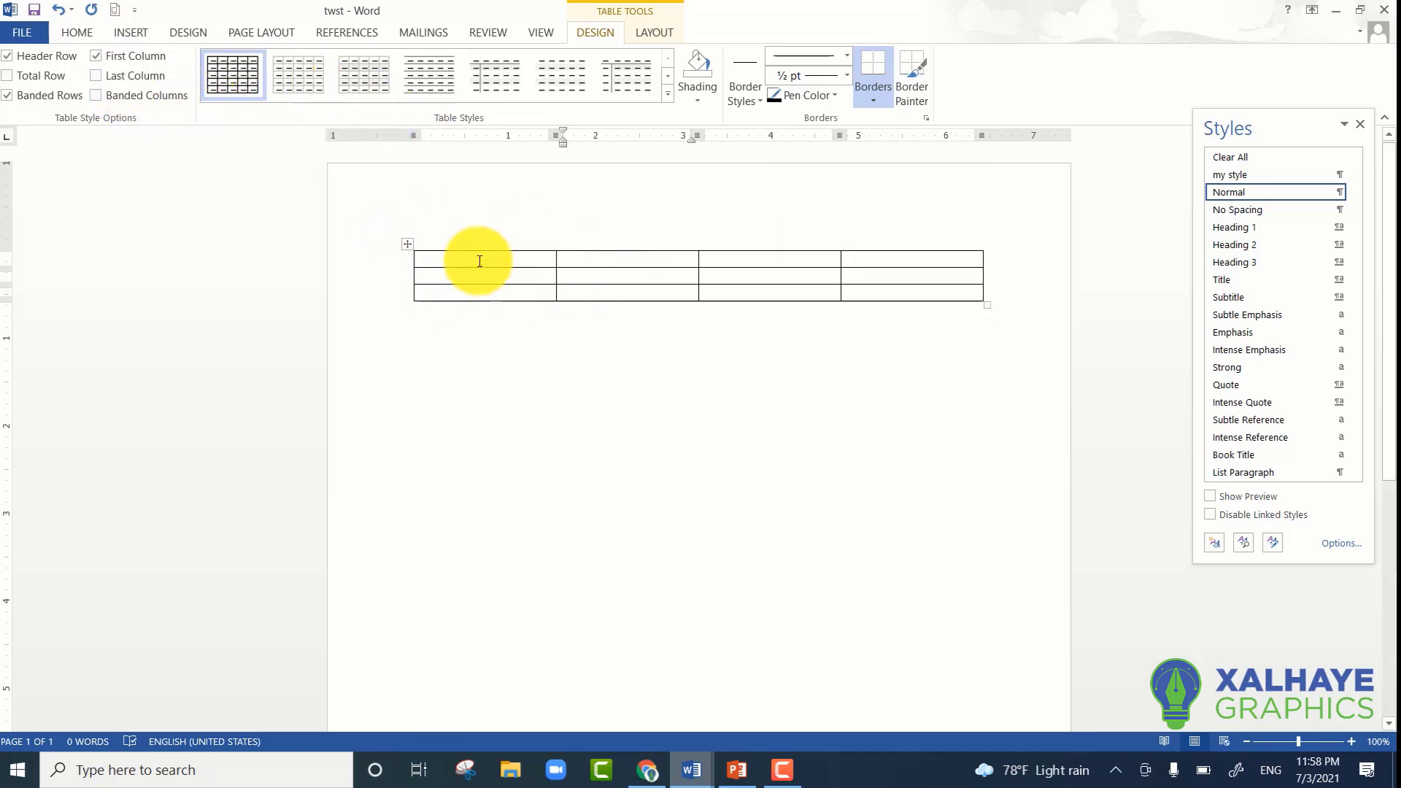
click(407, 244)
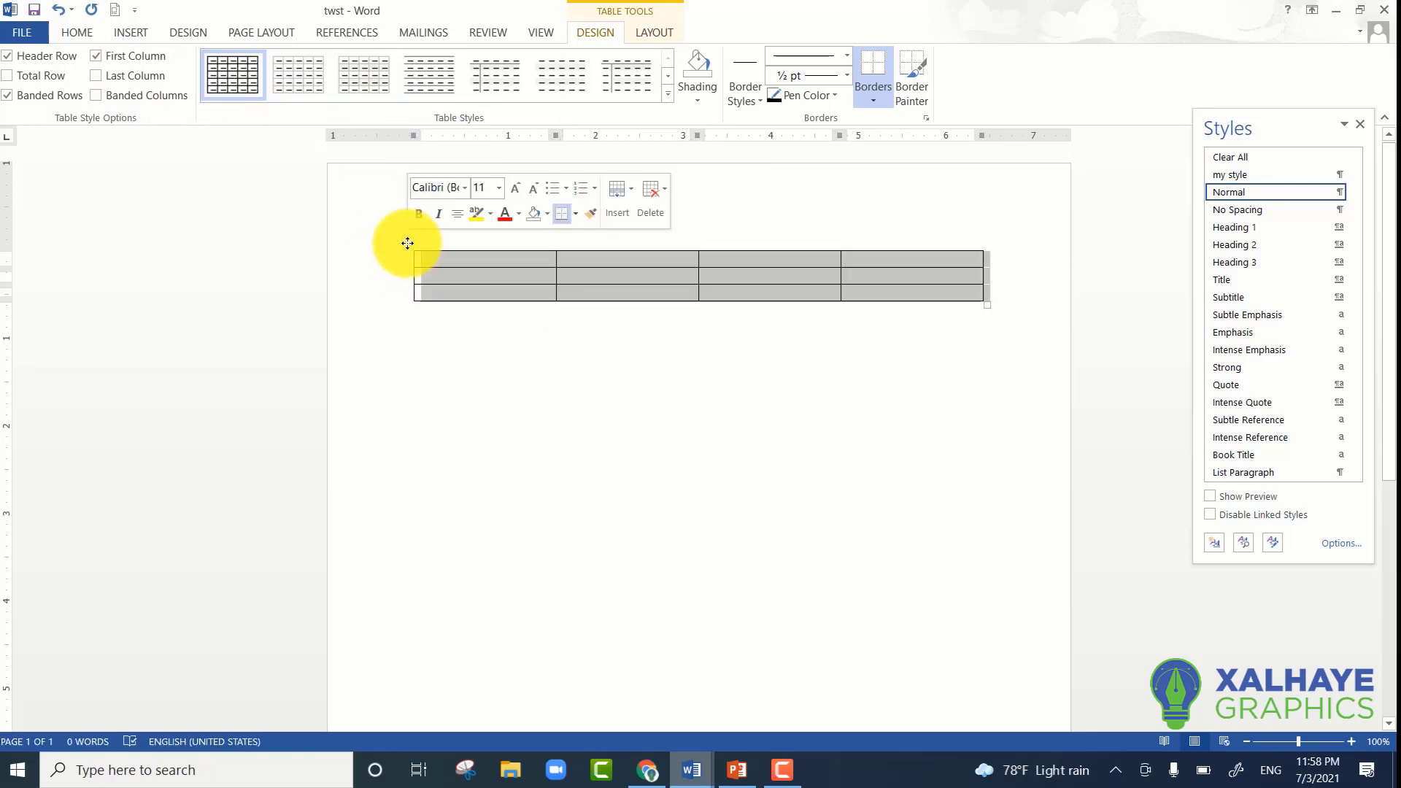
key(BackSpace)
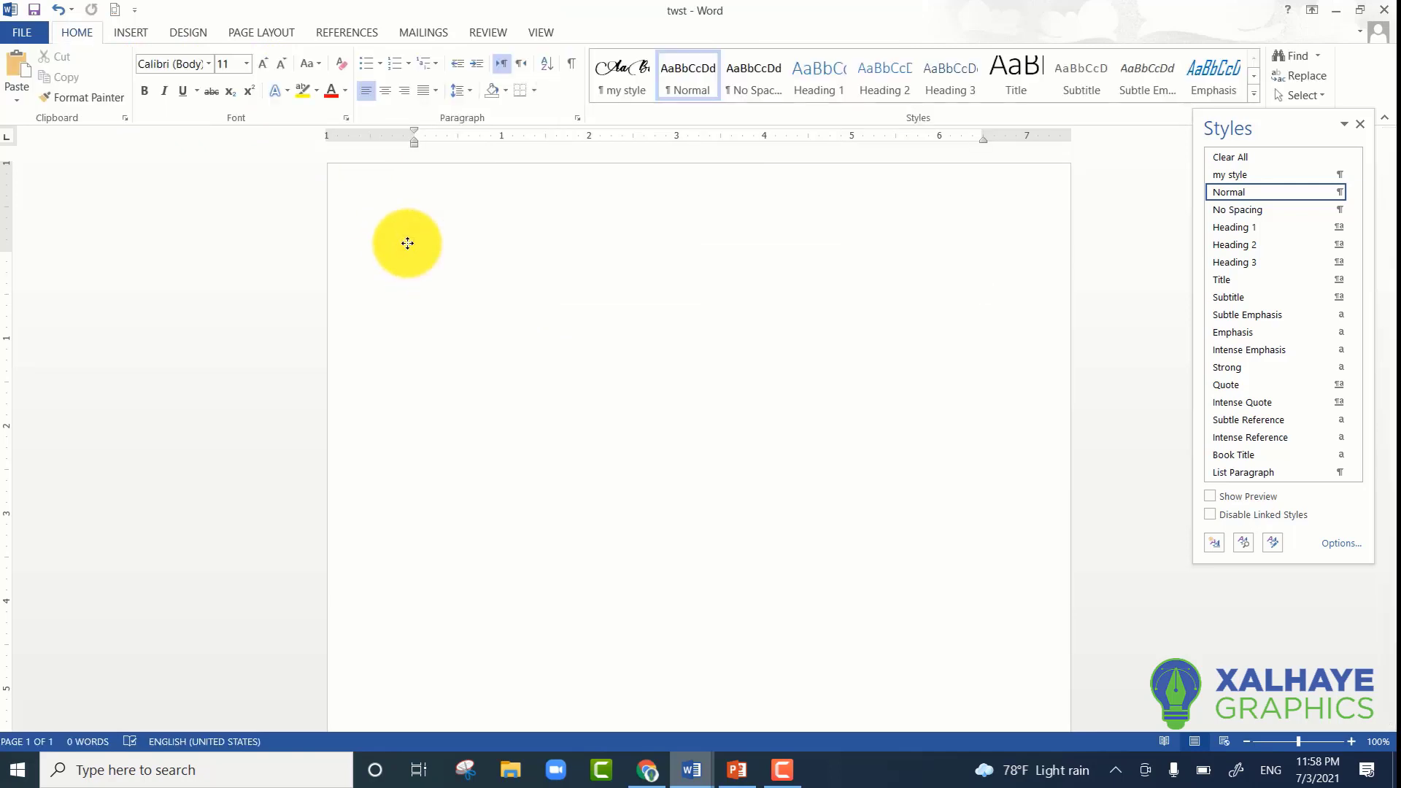
- Insert a table with 4 columns and 30 rows, specifying its size in the Insert Table dialog
click(132, 37)
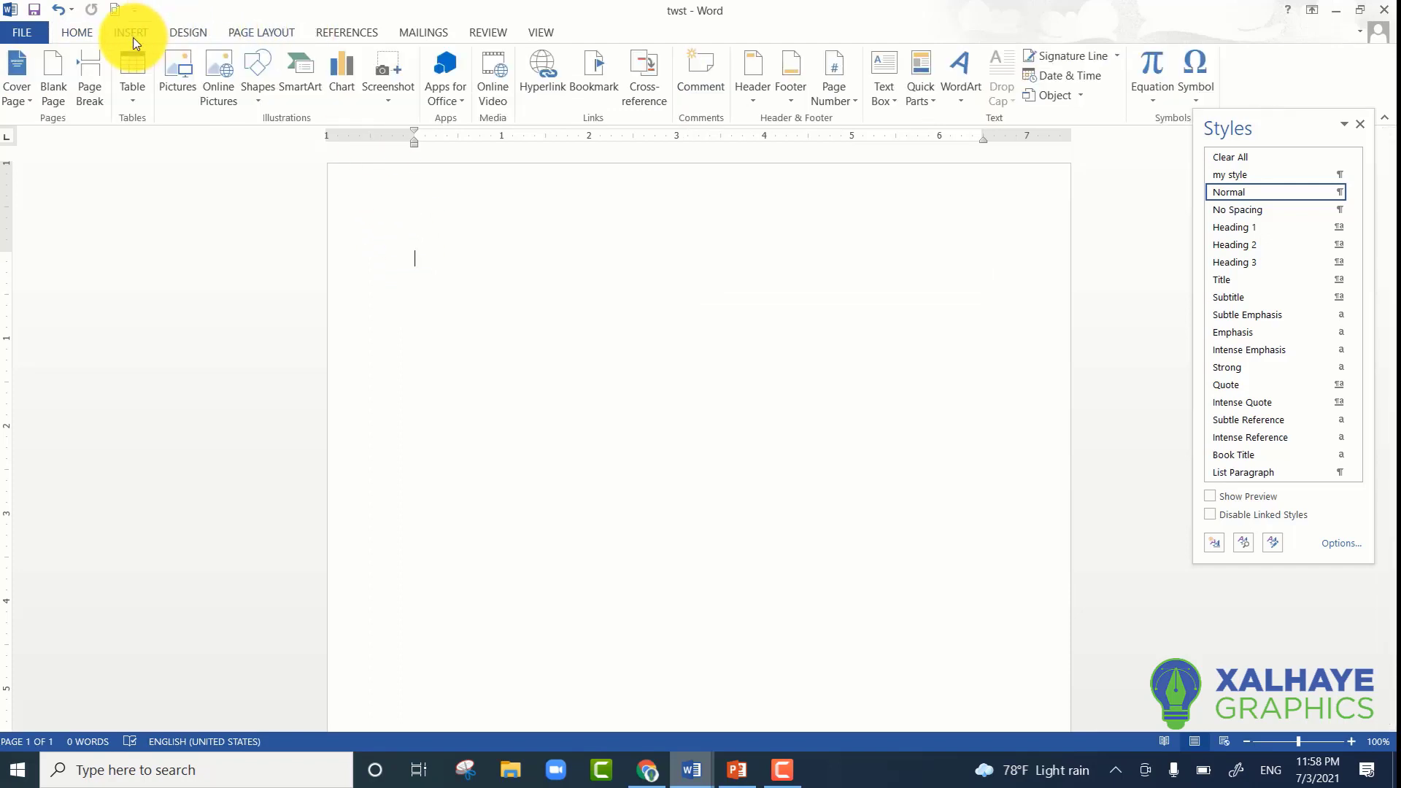
click(146, 91)
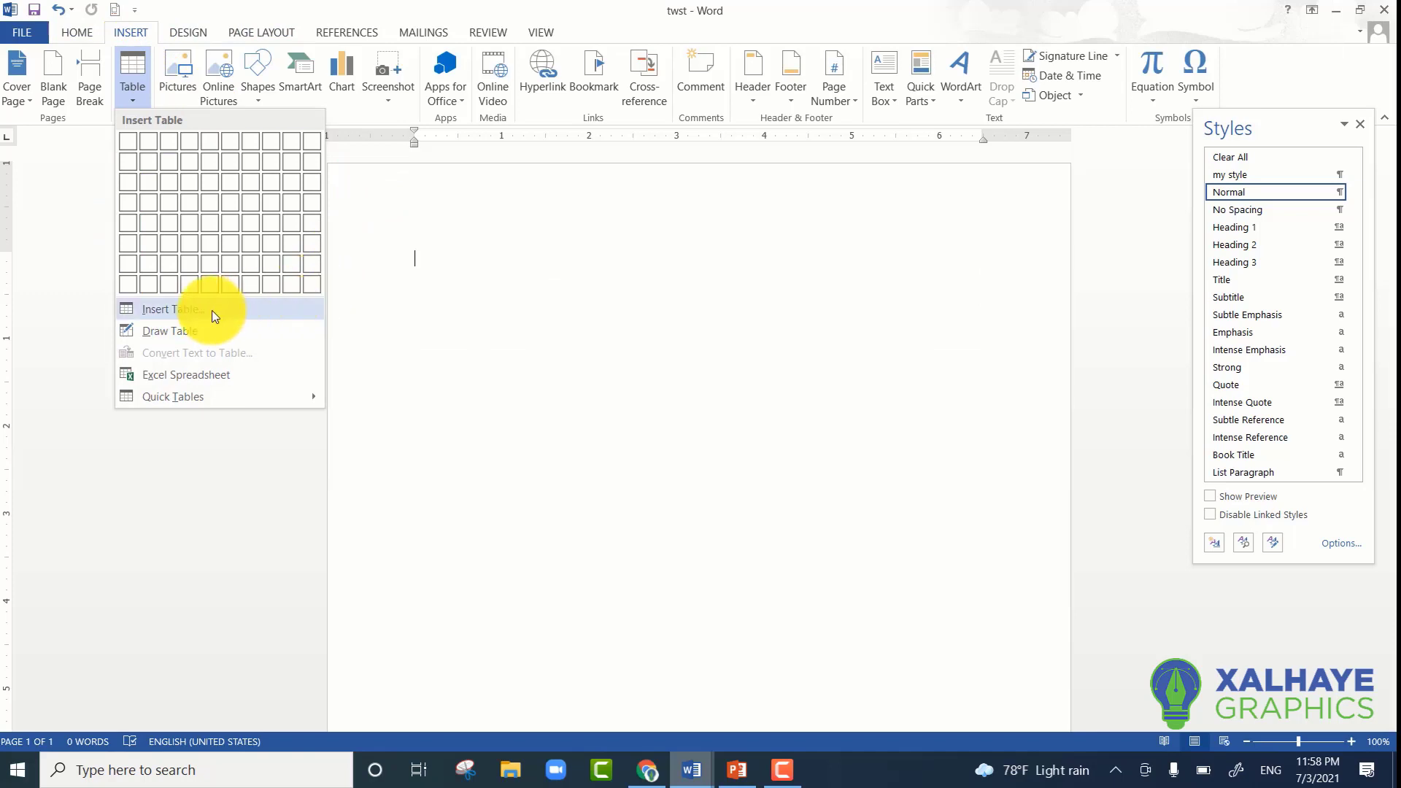
click(163, 311)
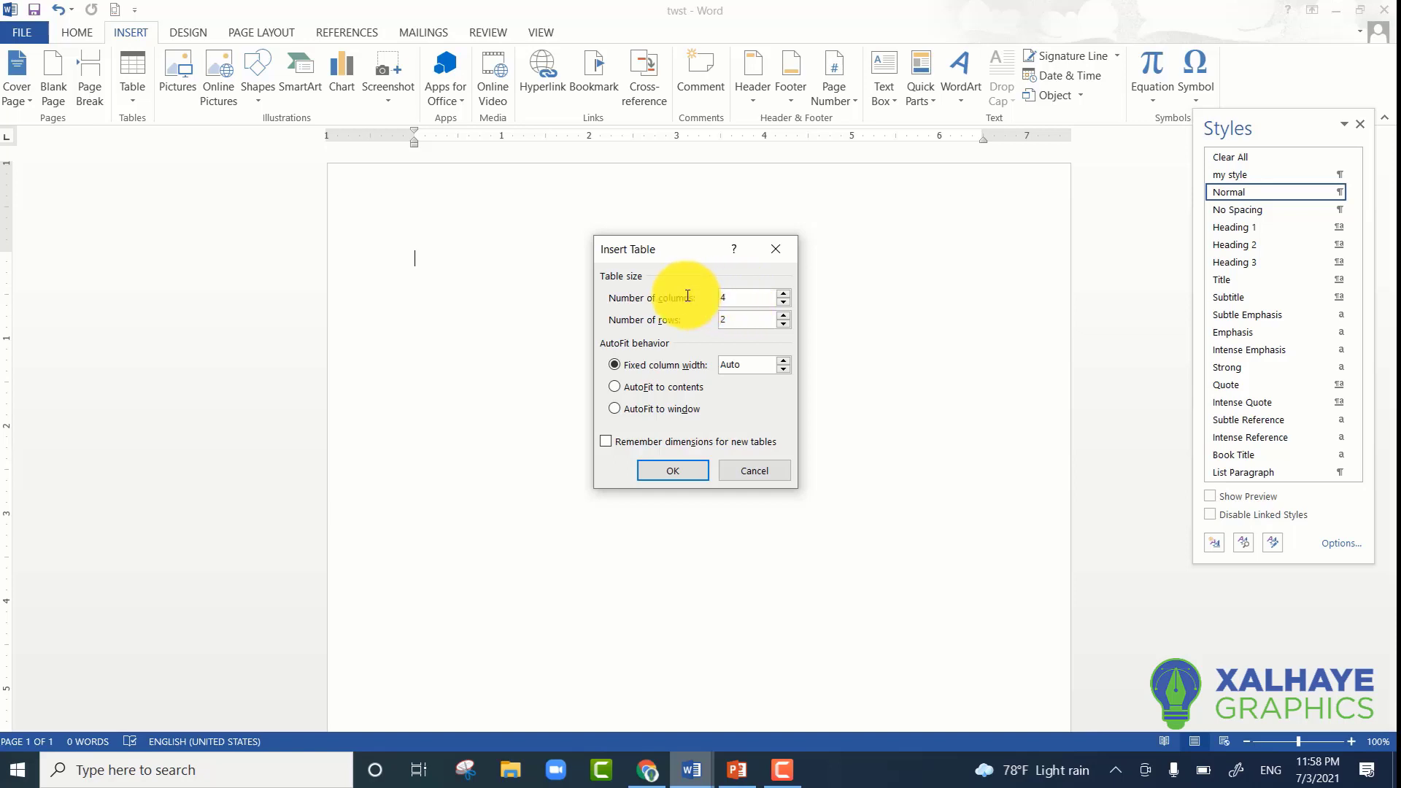
click(743, 321)
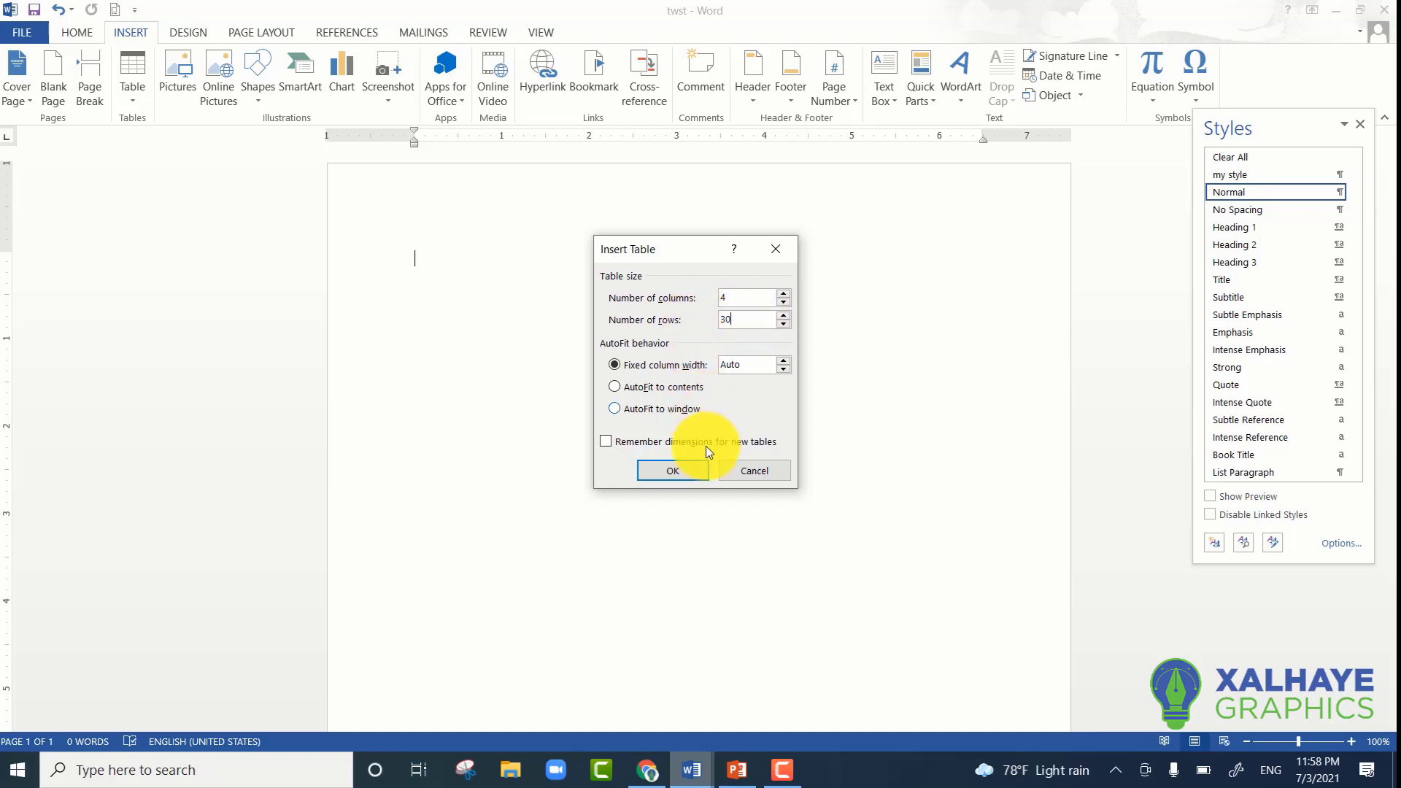
click(693, 475)
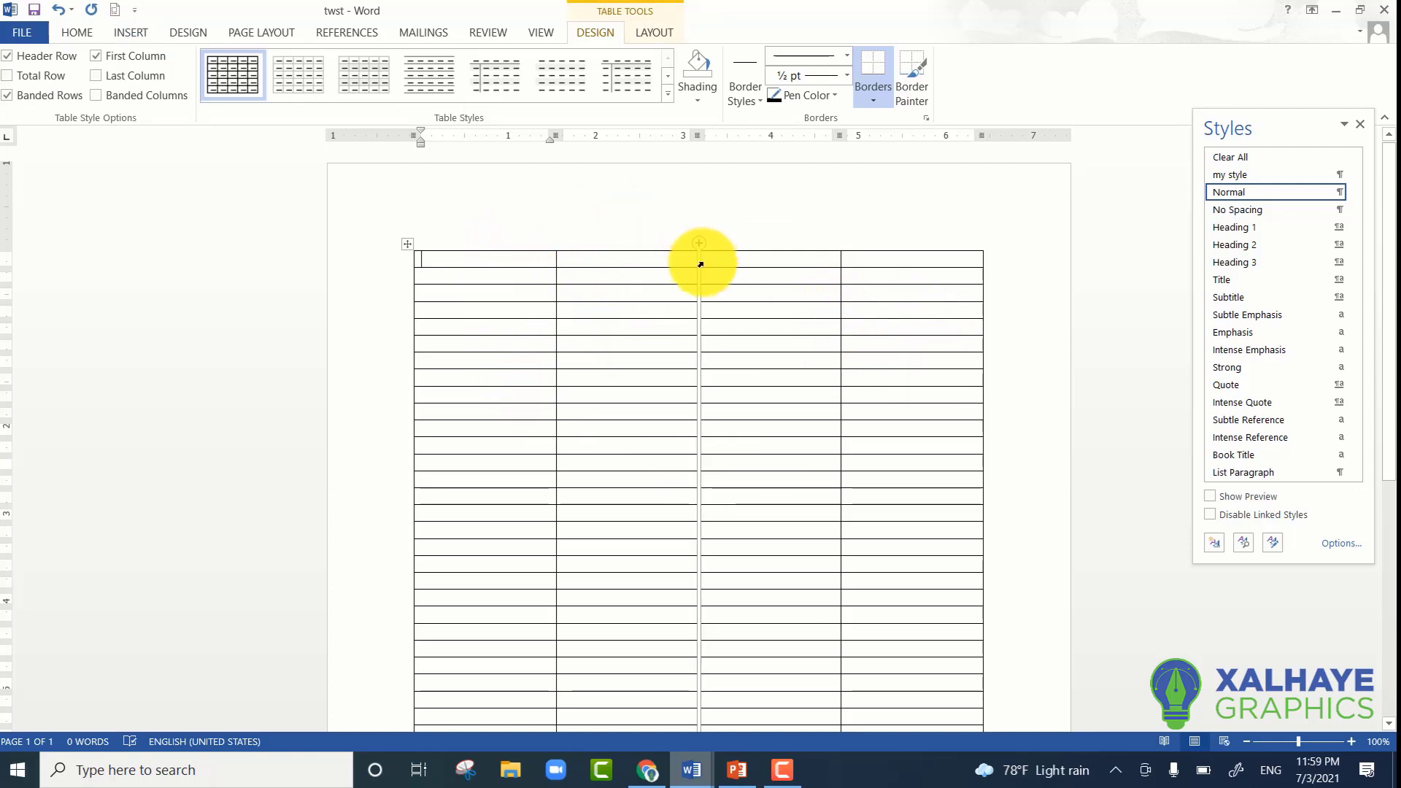
scroll(471, 343, down, 4)
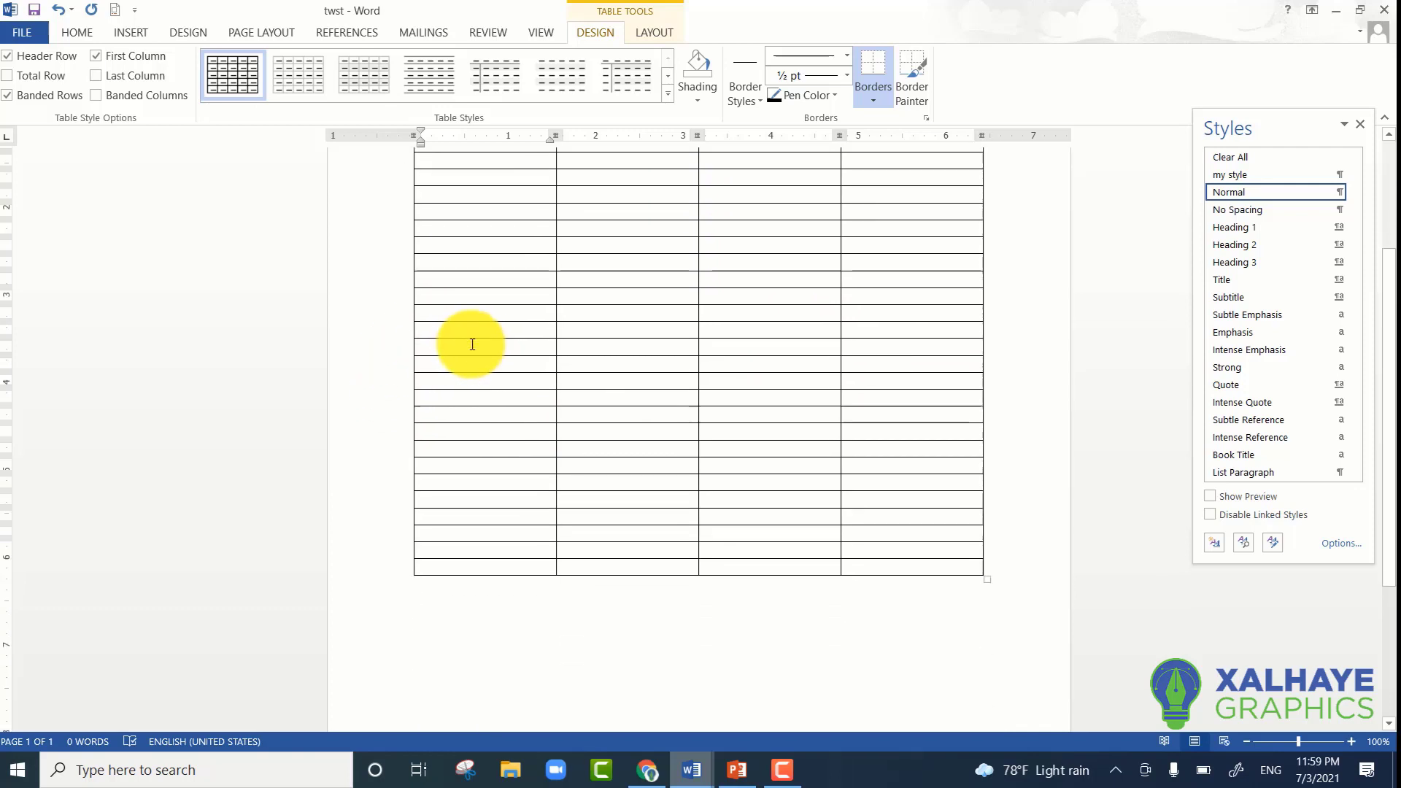
scroll(470, 343, up, 4)
scroll(472, 348, down, 2)
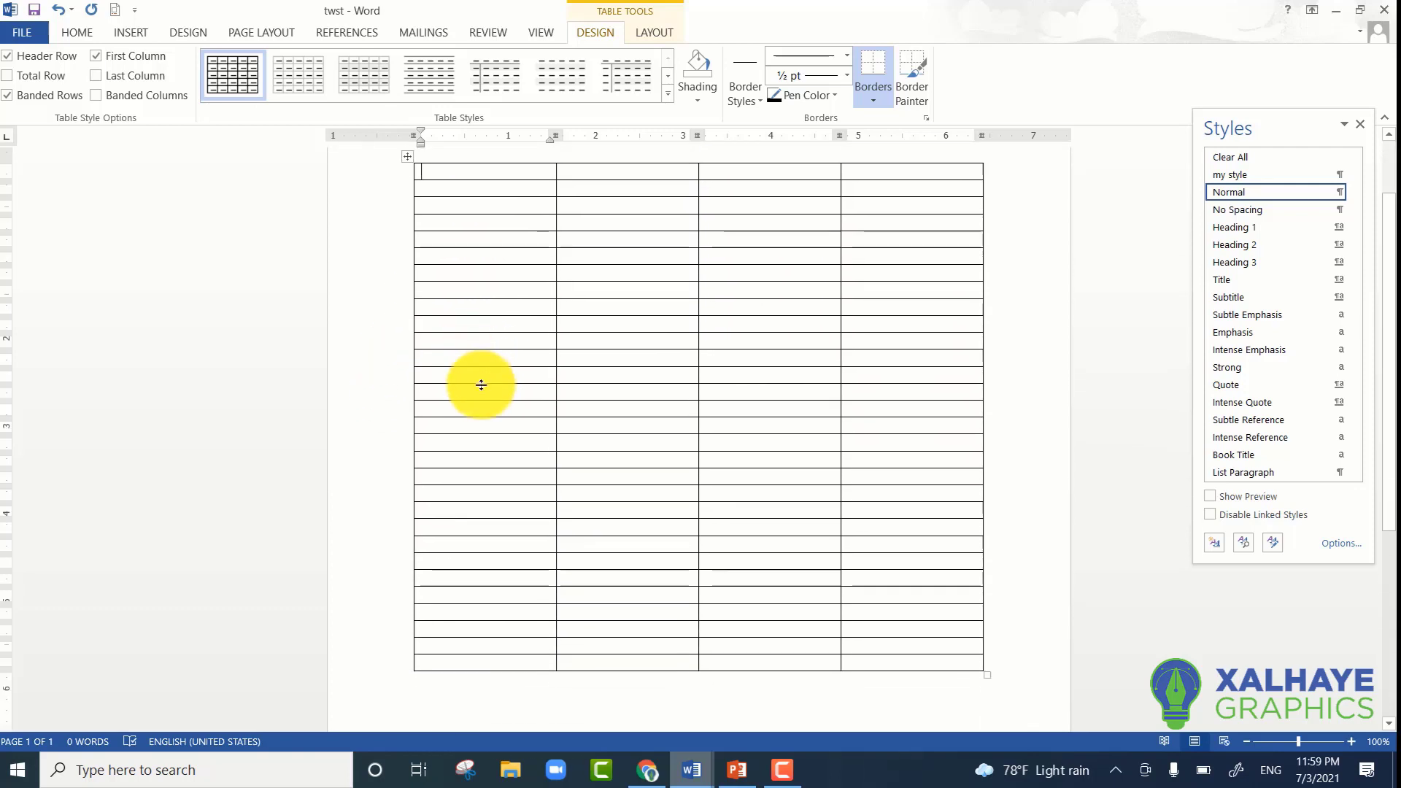
scroll(485, 379, up, 2)
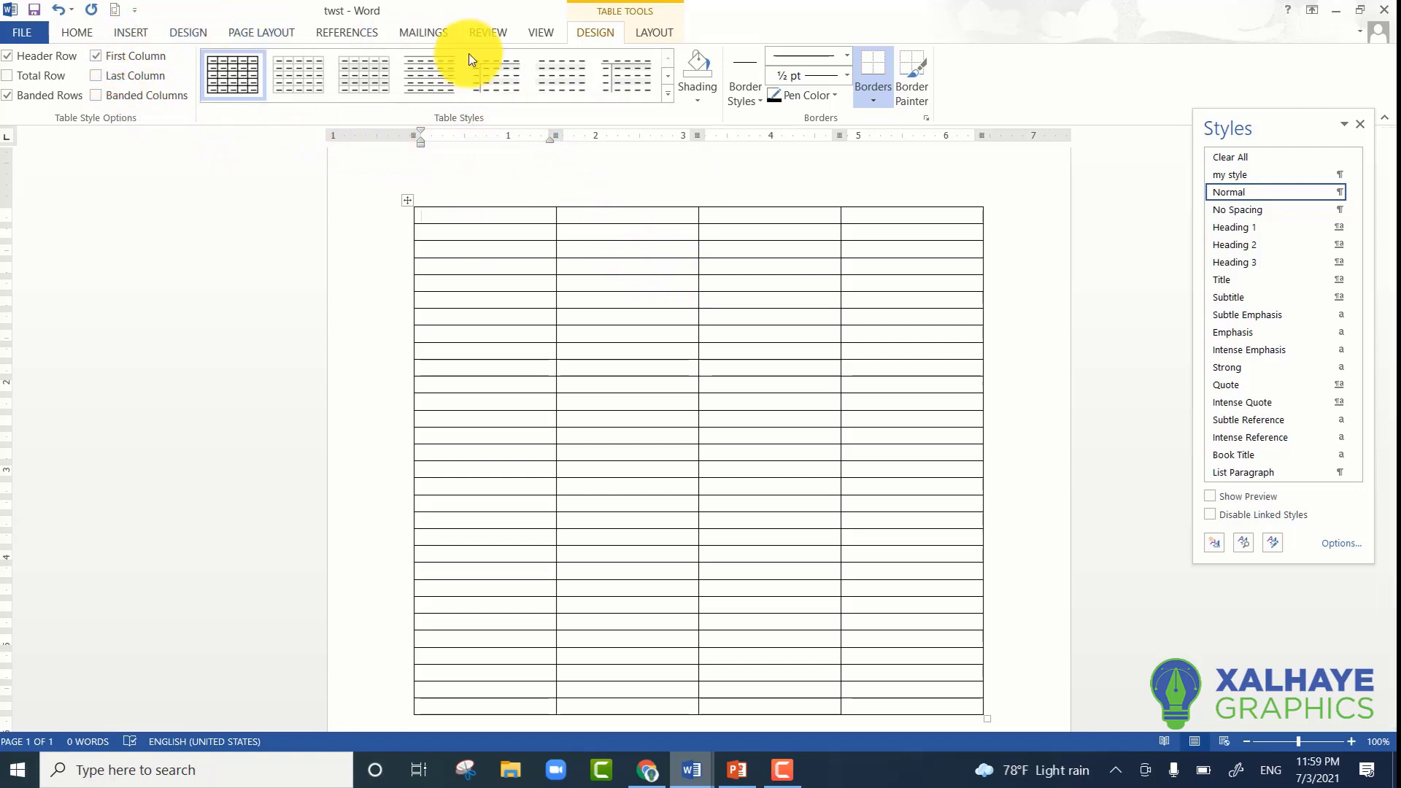
click(648, 35)
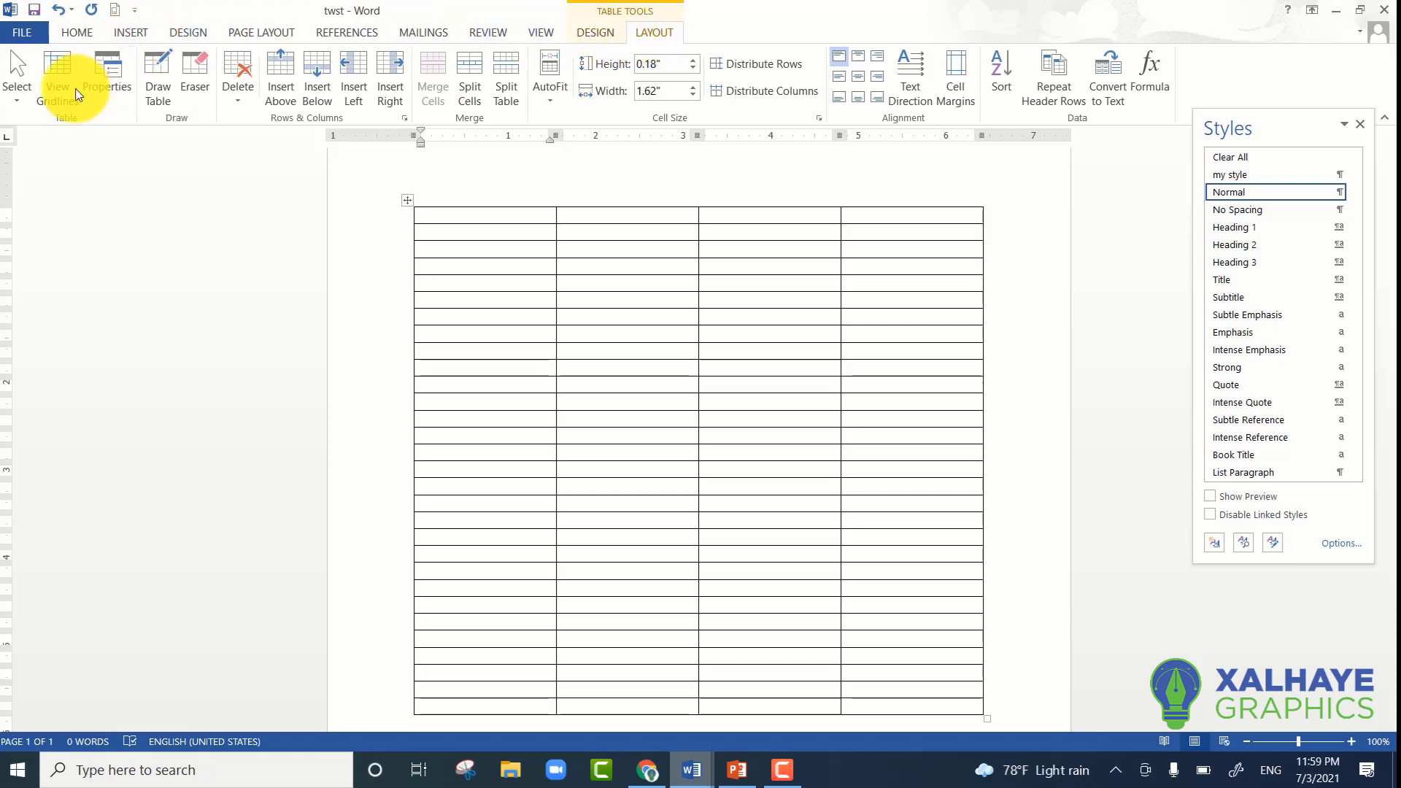
click(12, 106)
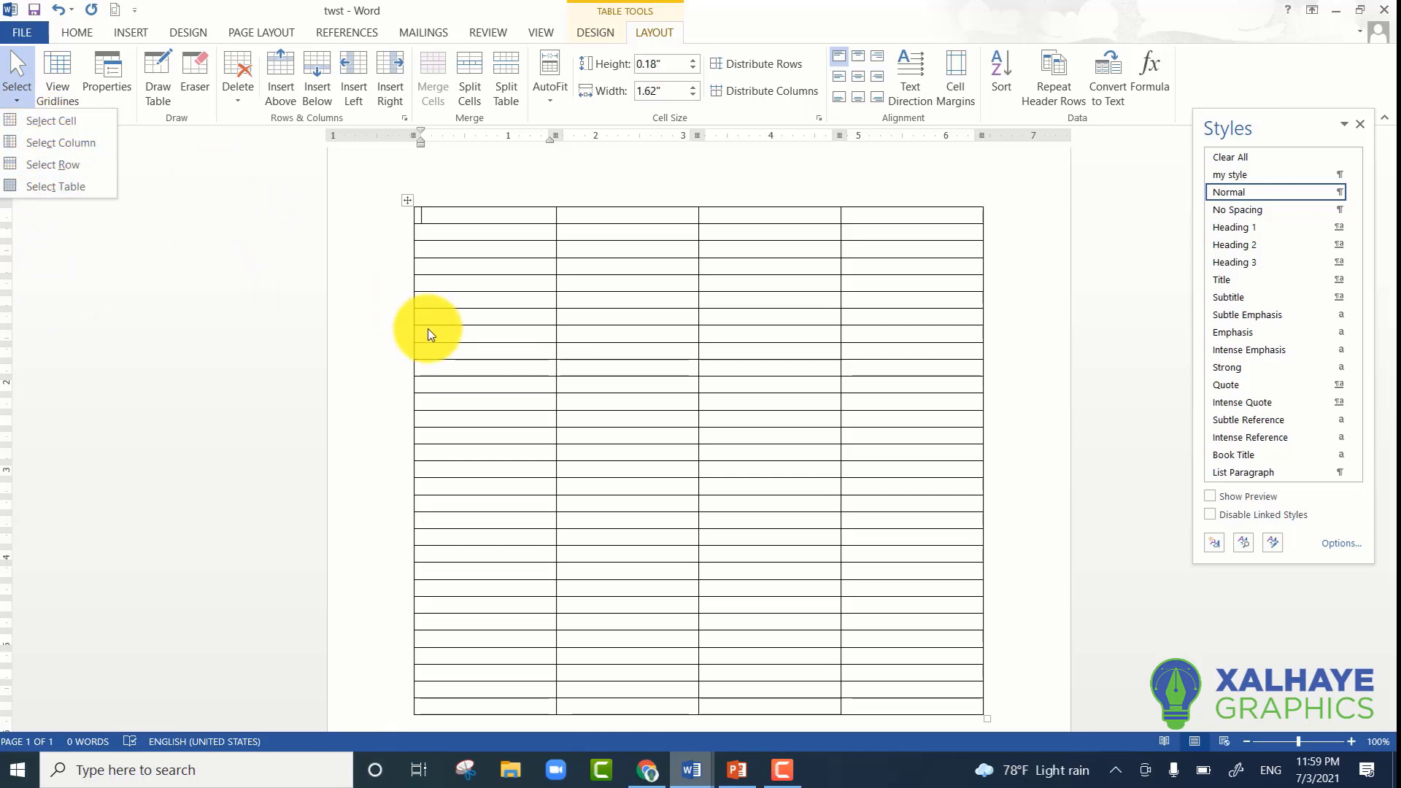
click(436, 252)
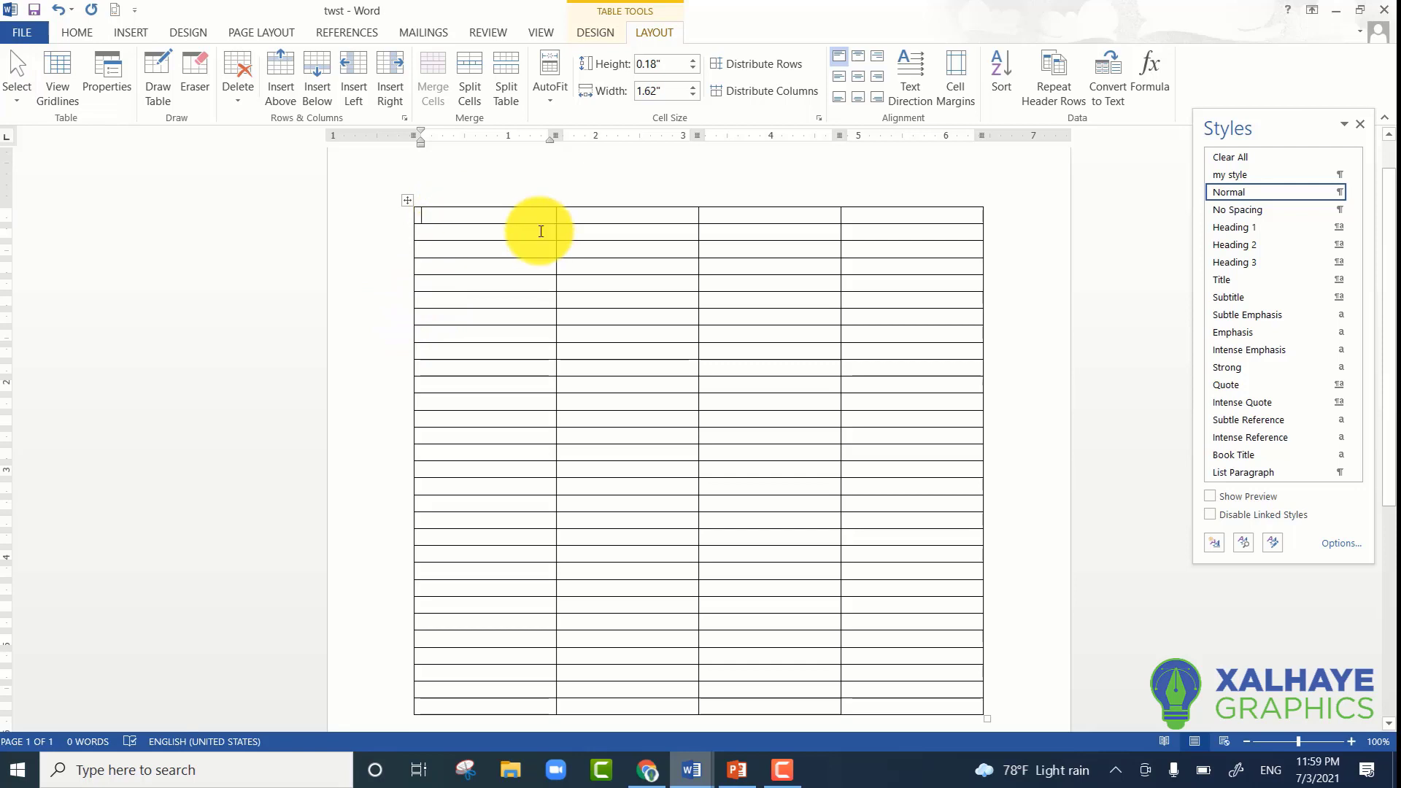
- Select the table's entire first column, check its extent down the page, and clear the selection
scroll(511, 263, up, 1)
click(503, 234)
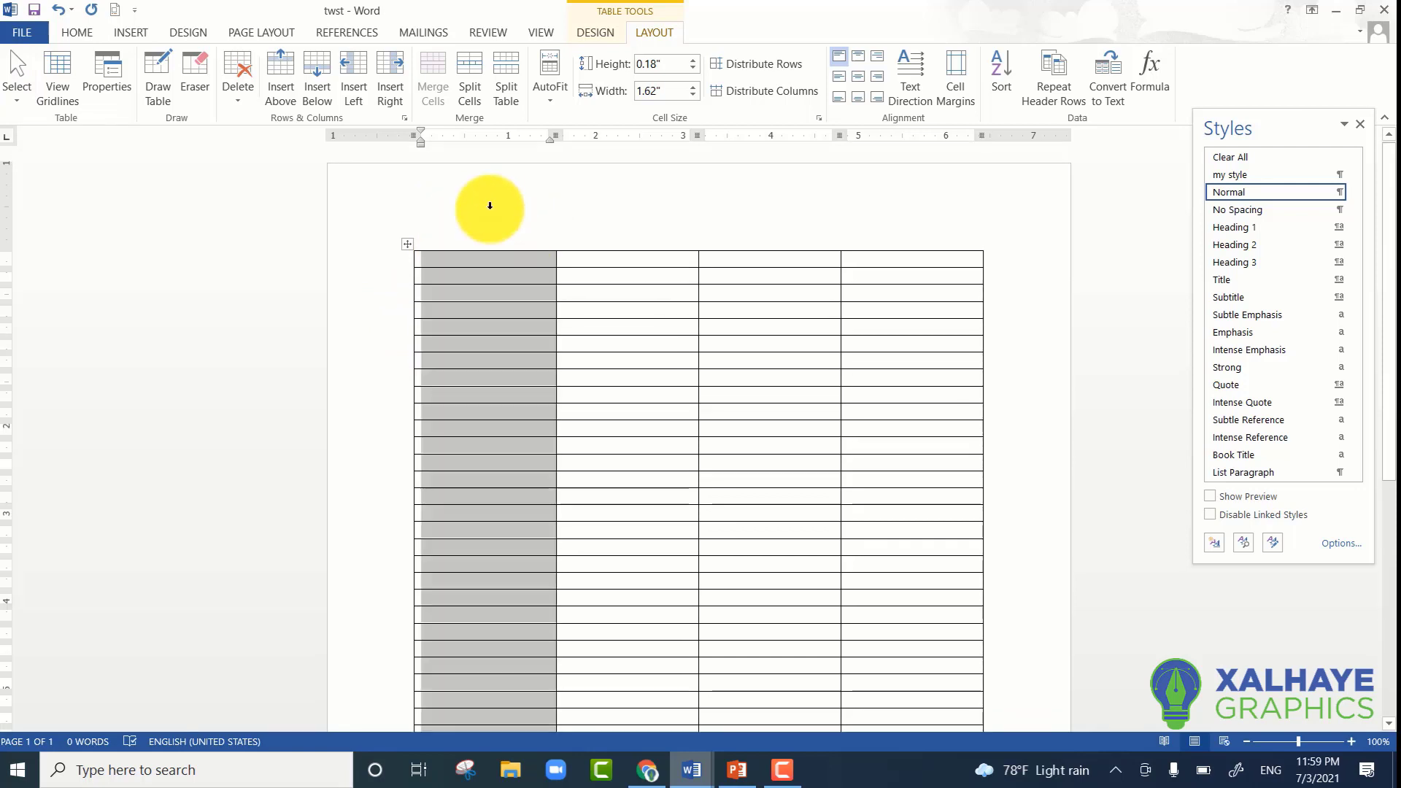
scroll(441, 266, down, 6)
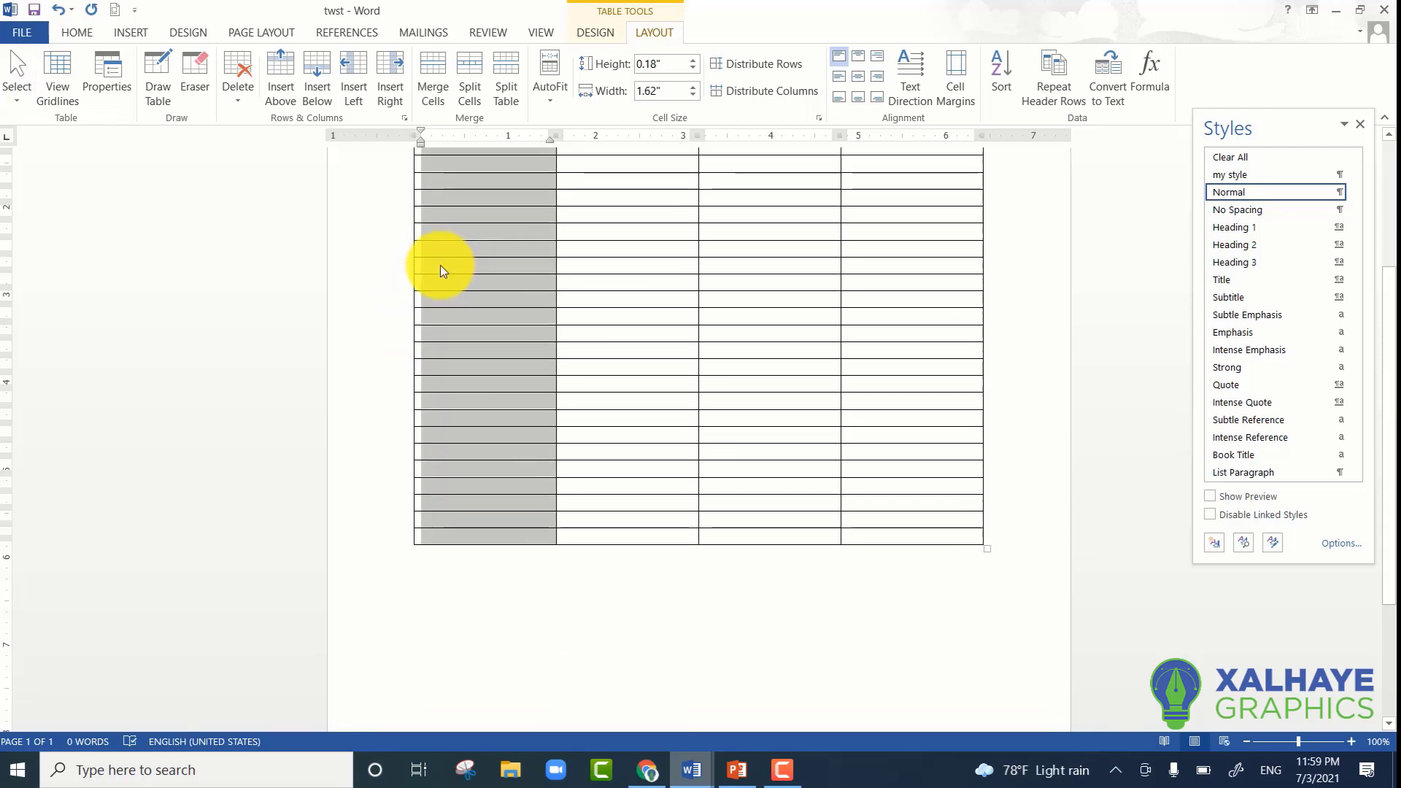
click(507, 475)
scroll(507, 475, up, 6)
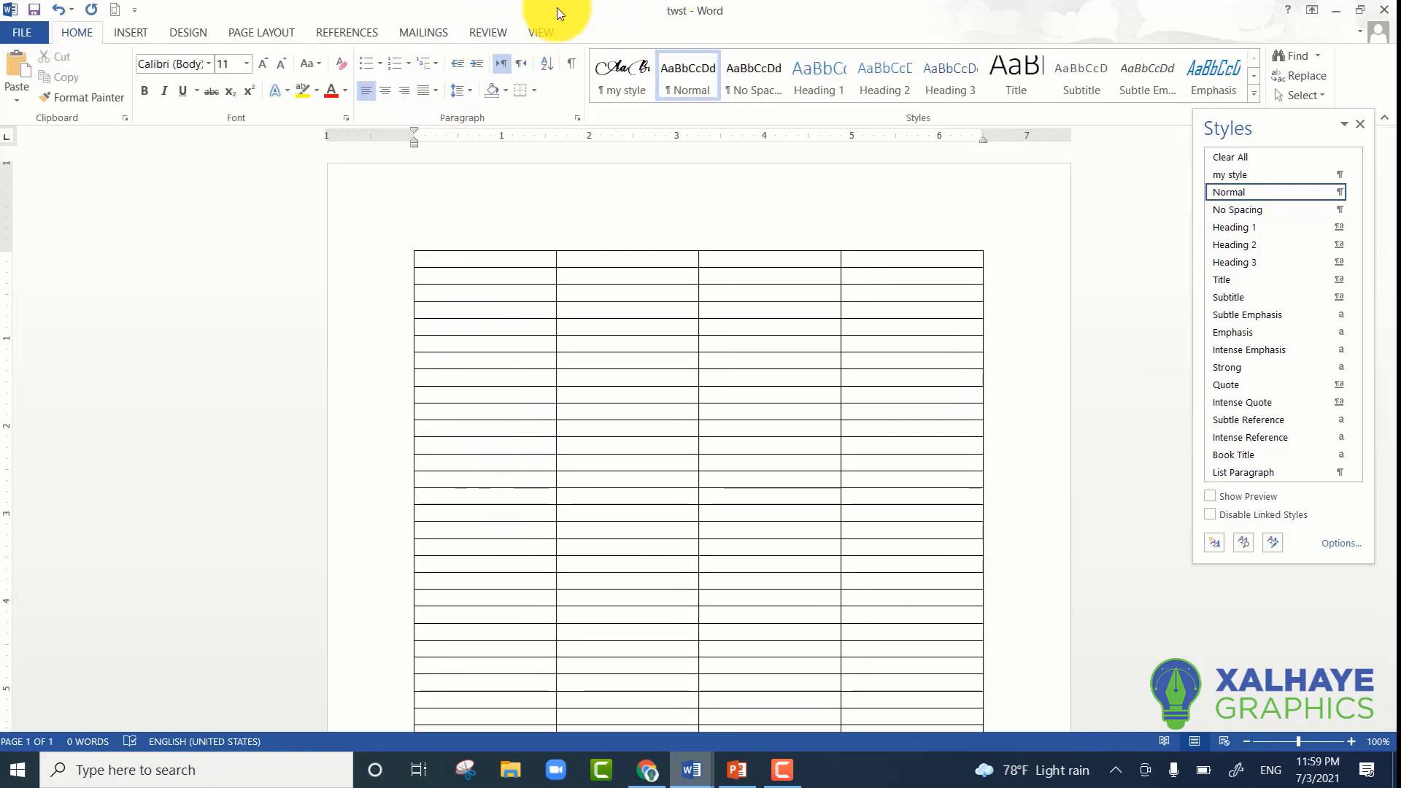
- Select the first cell of the table's top row with the Select Cell command
click(497, 259)
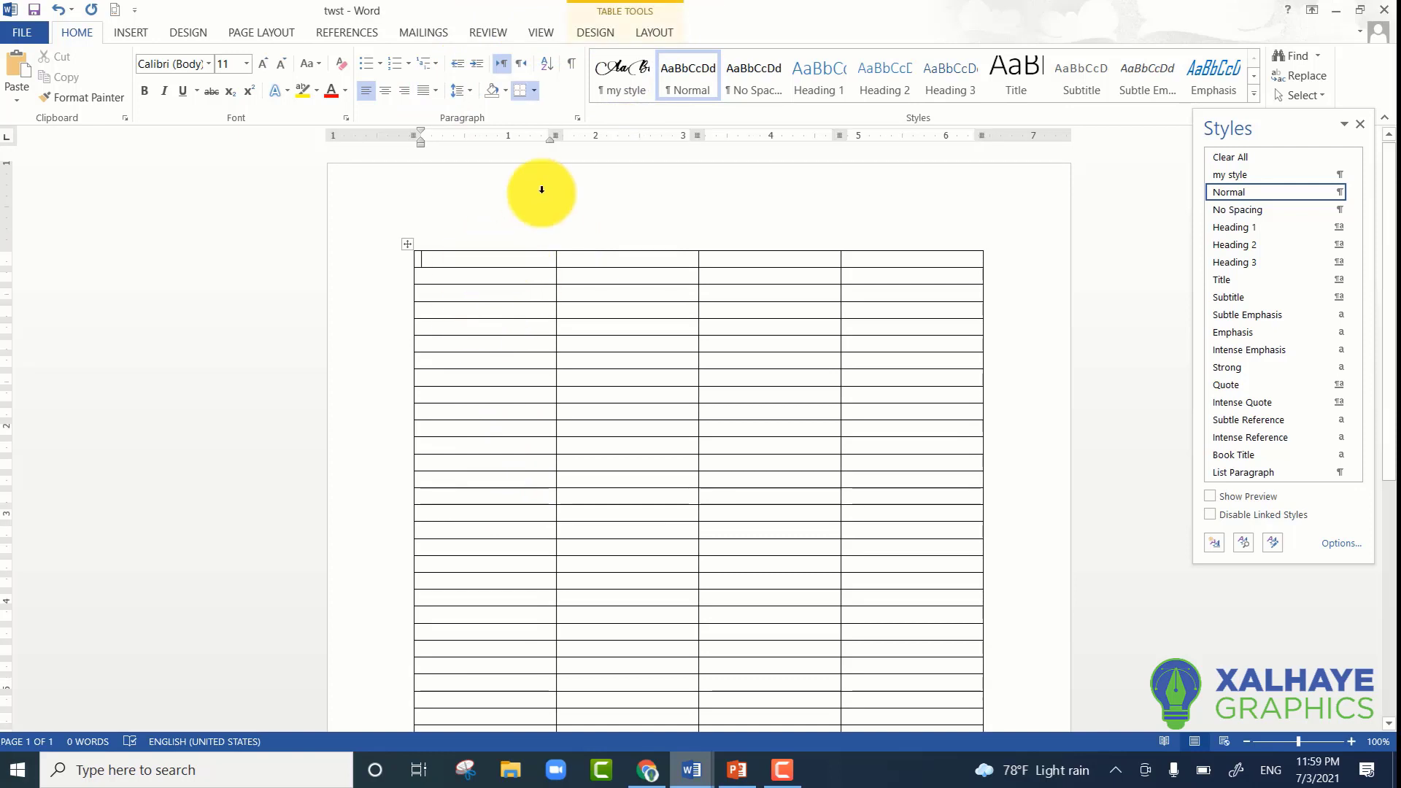
click(667, 36)
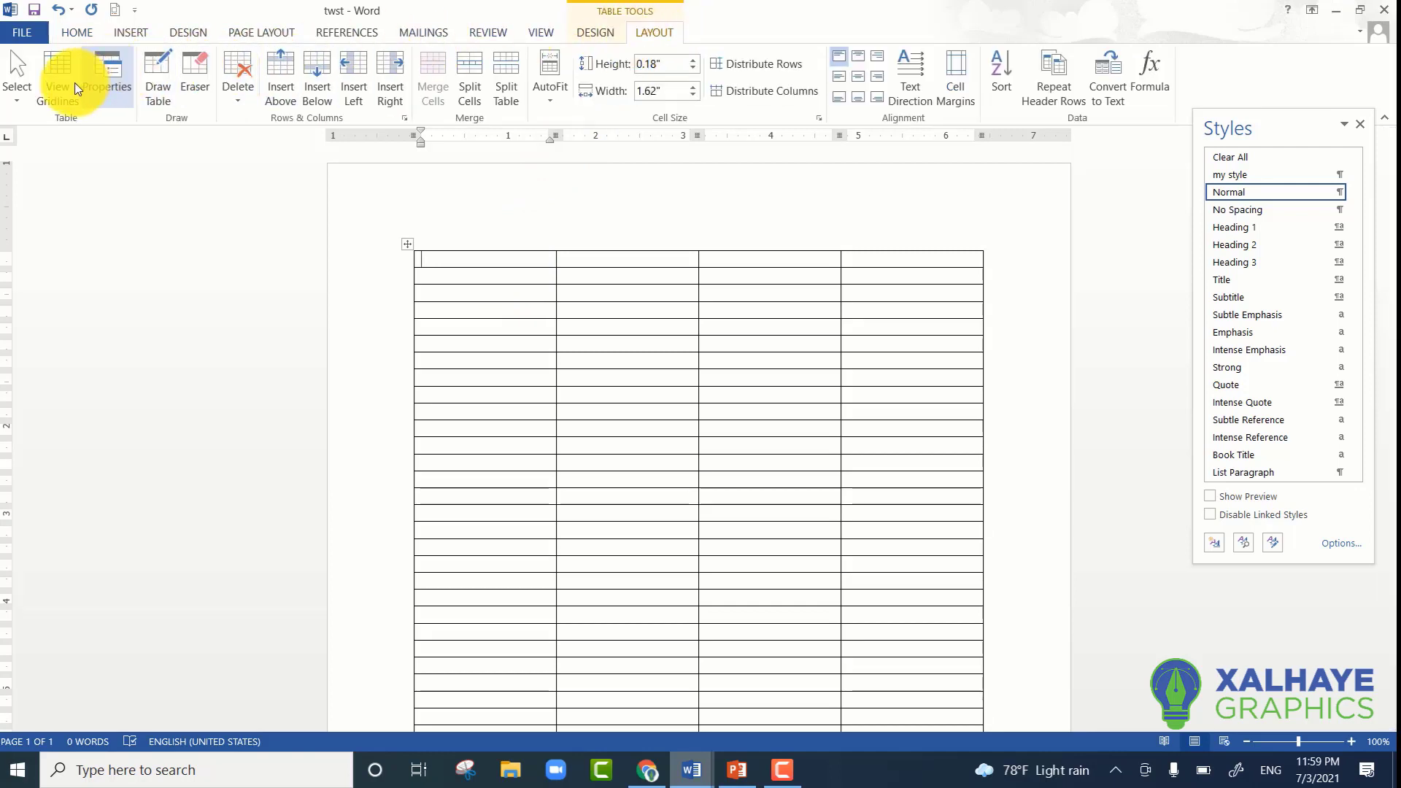
click(16, 102)
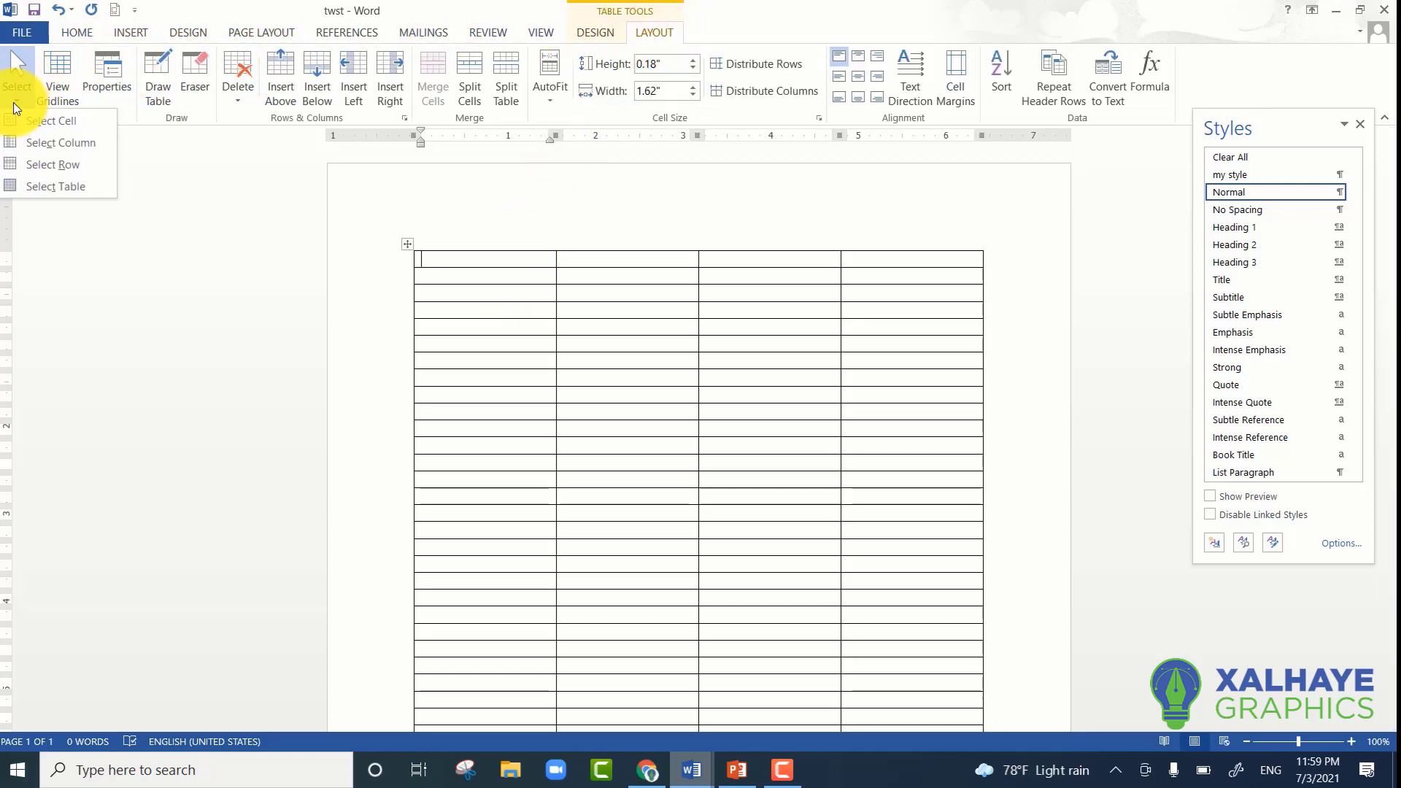
click(57, 120)
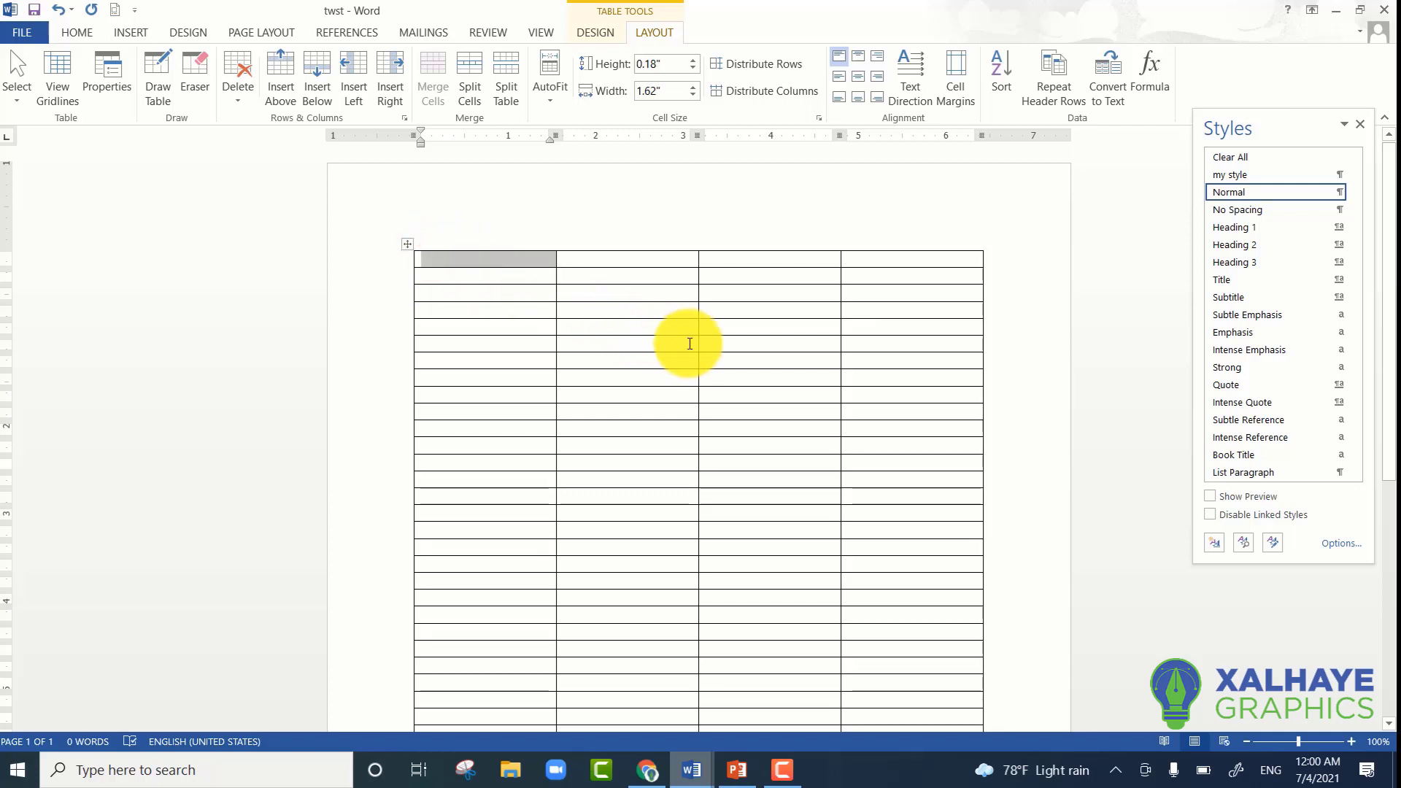
- Select the third cell of the table's top row with the Select Cell command
click(749, 263)
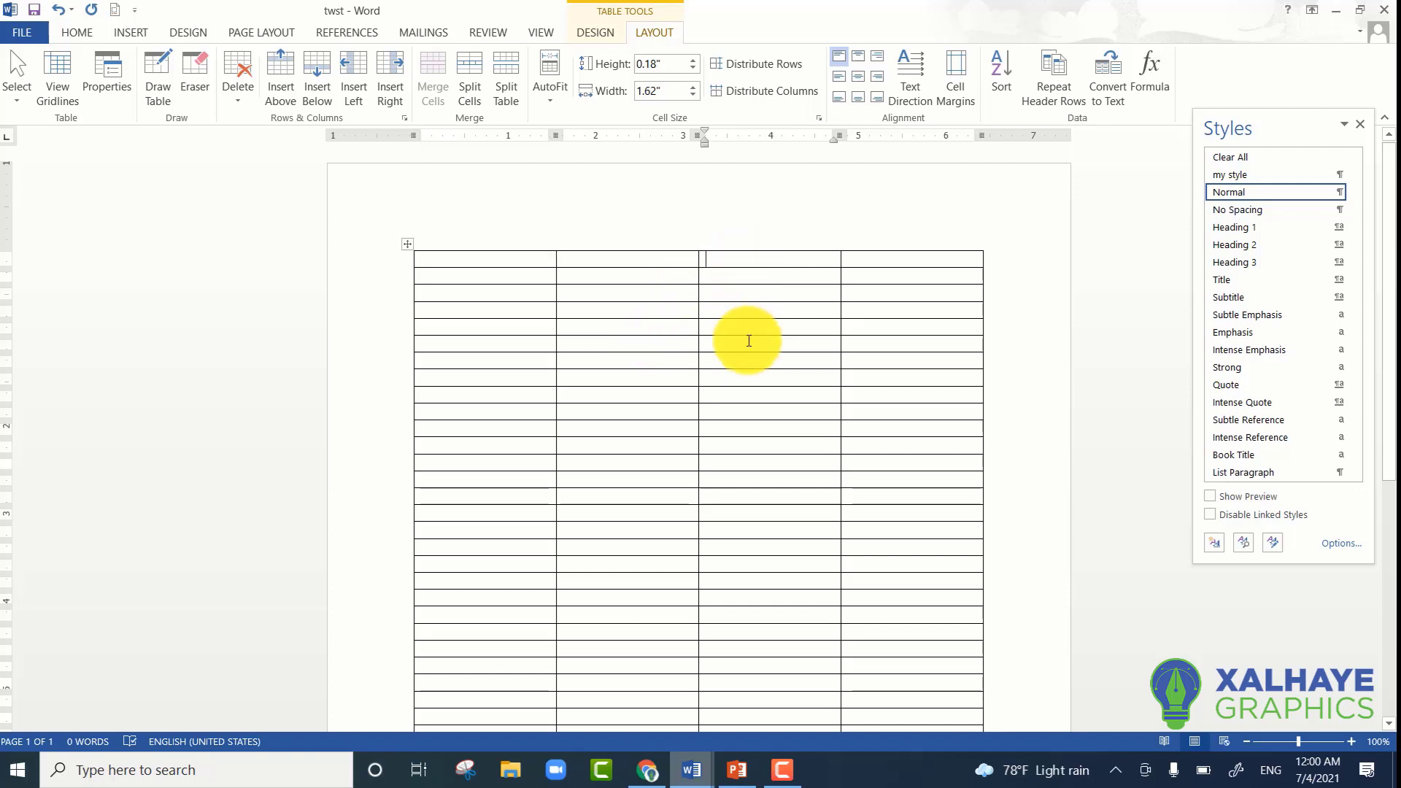
click(24, 105)
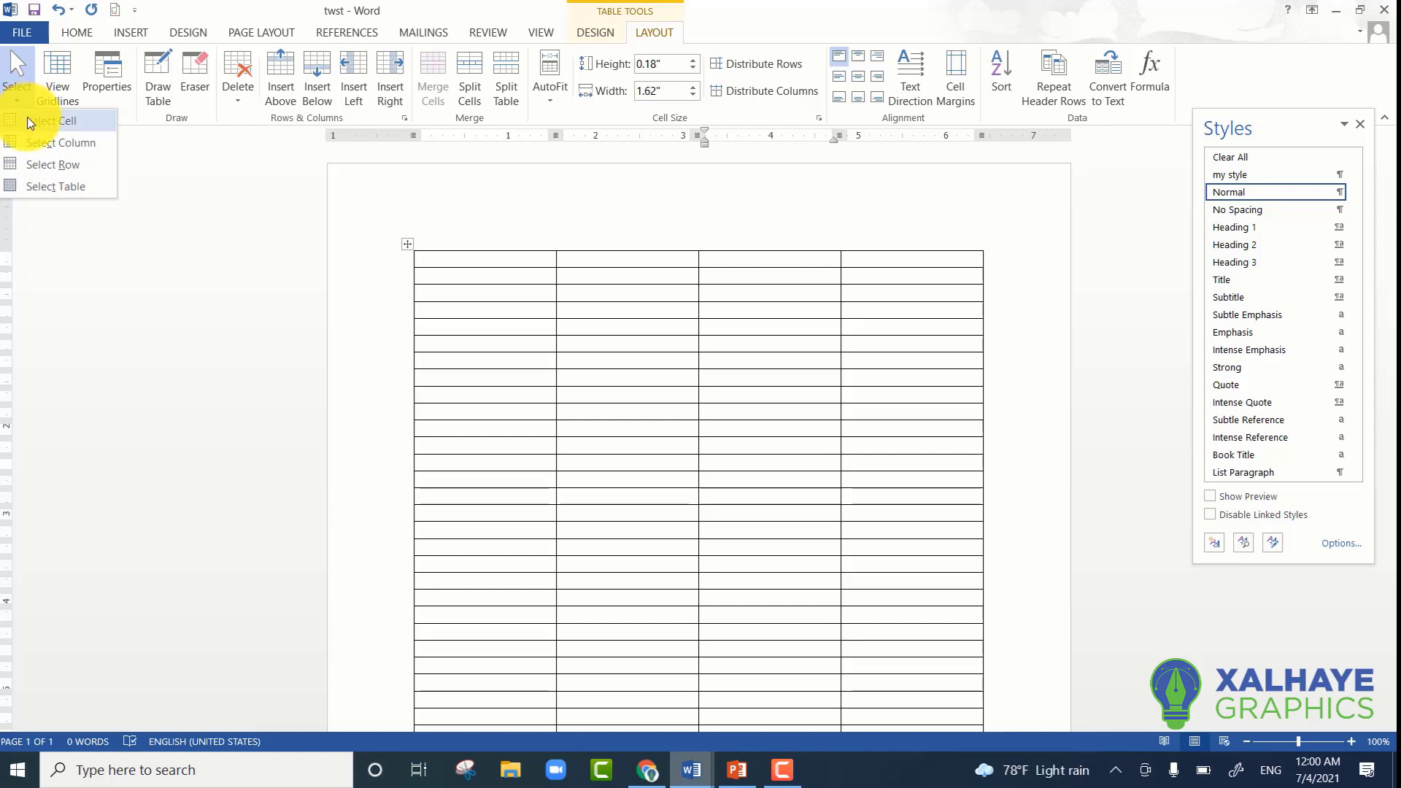
click(51, 121)
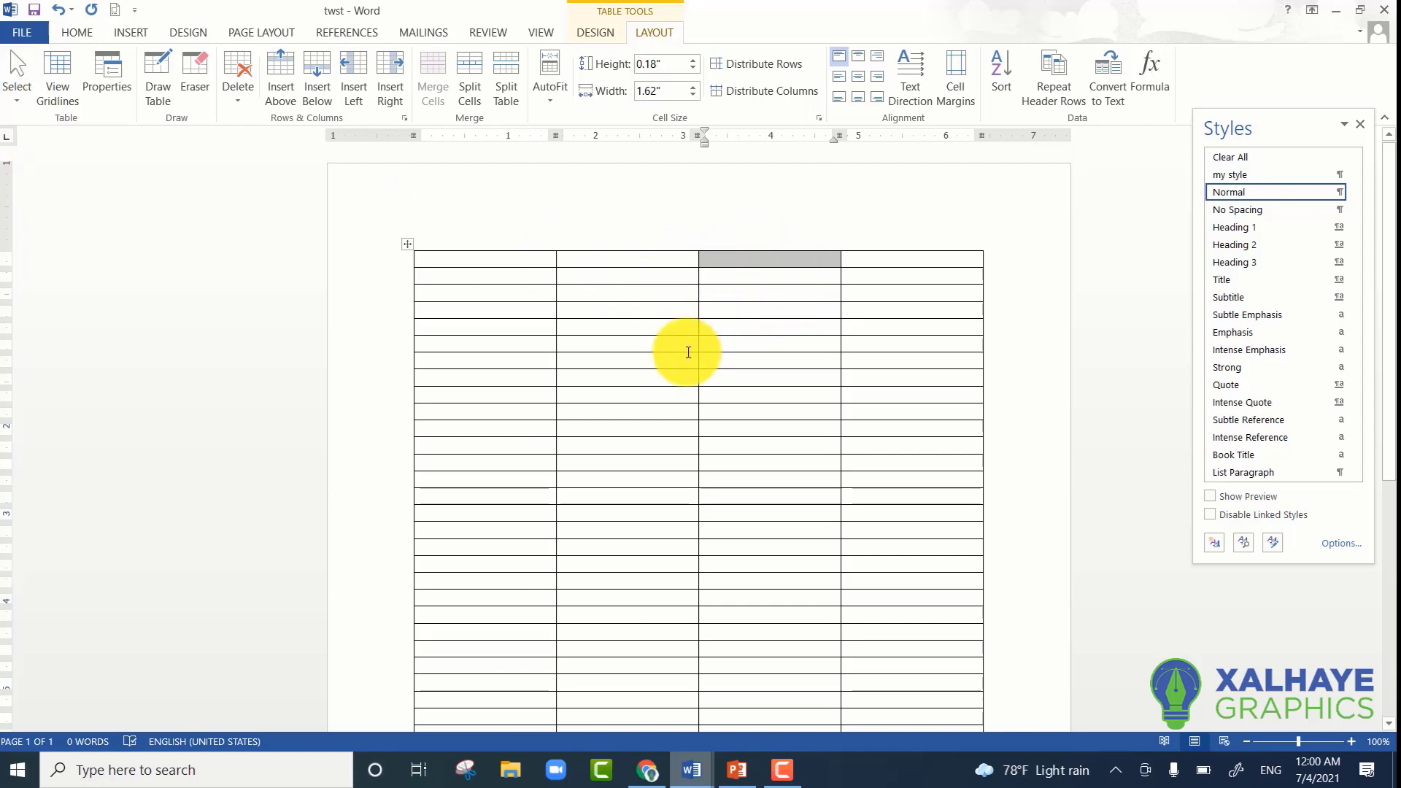
- Select the table's entire third column with the Select Column command
click(732, 257)
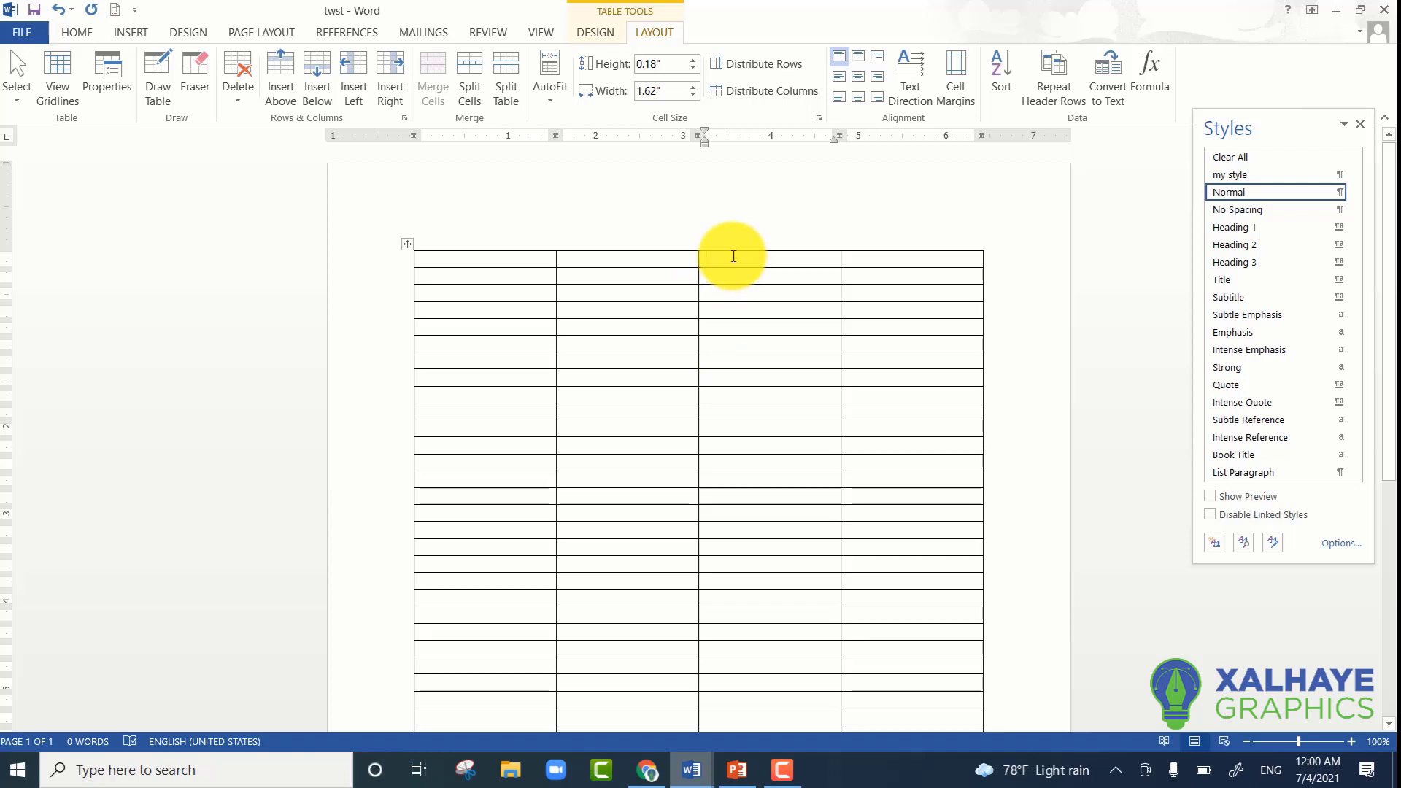
click(25, 95)
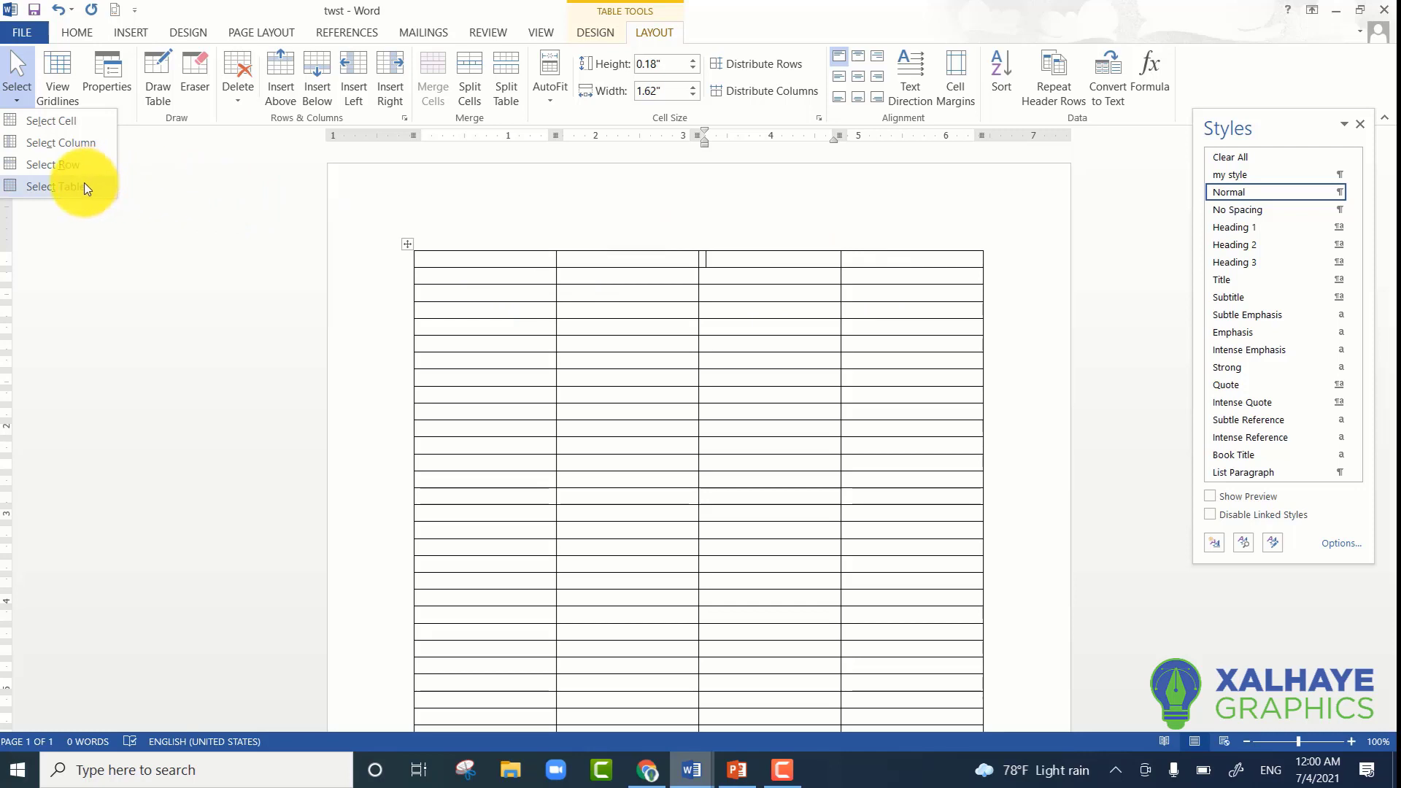
click(48, 141)
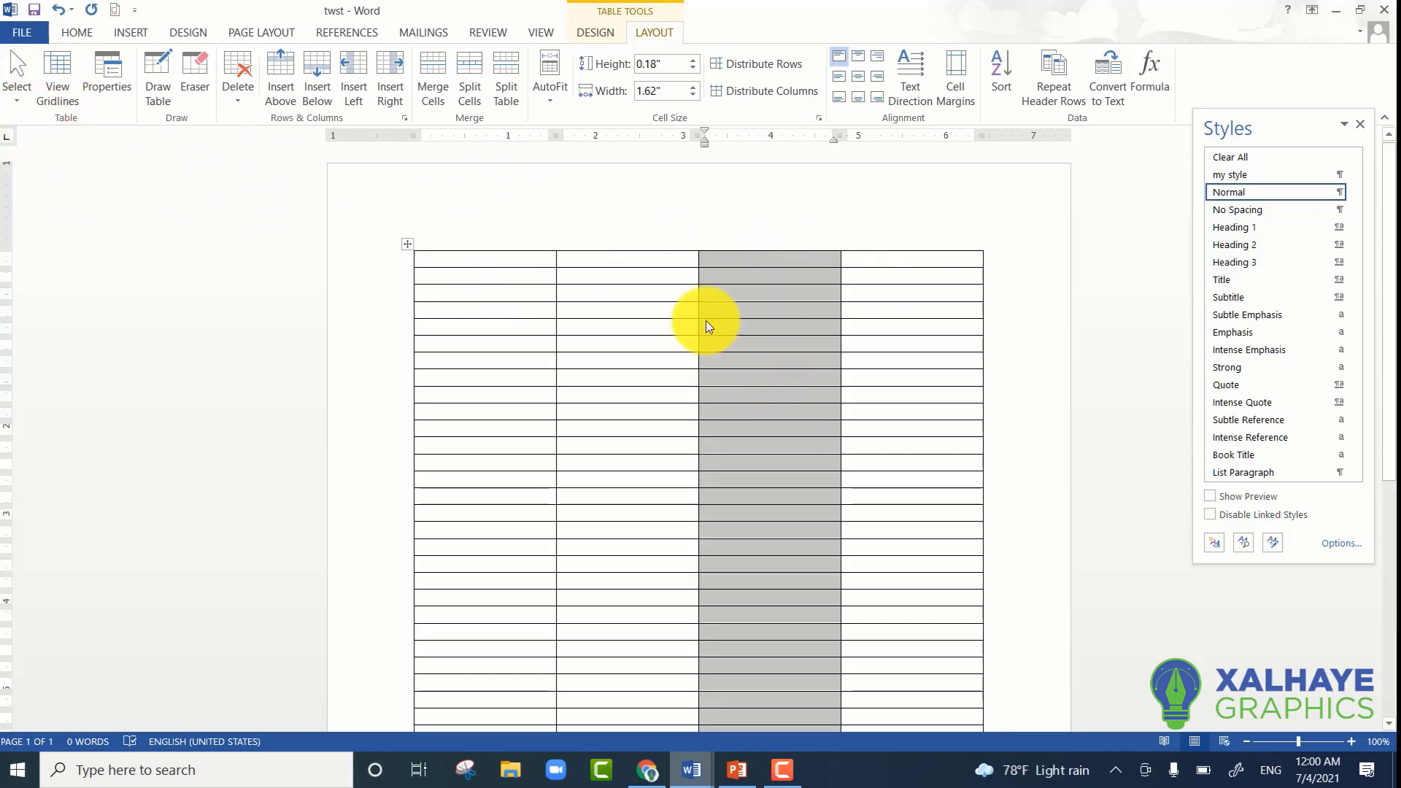
- Clear the column selection and select the table's top row with the Select Row command
click(19, 94)
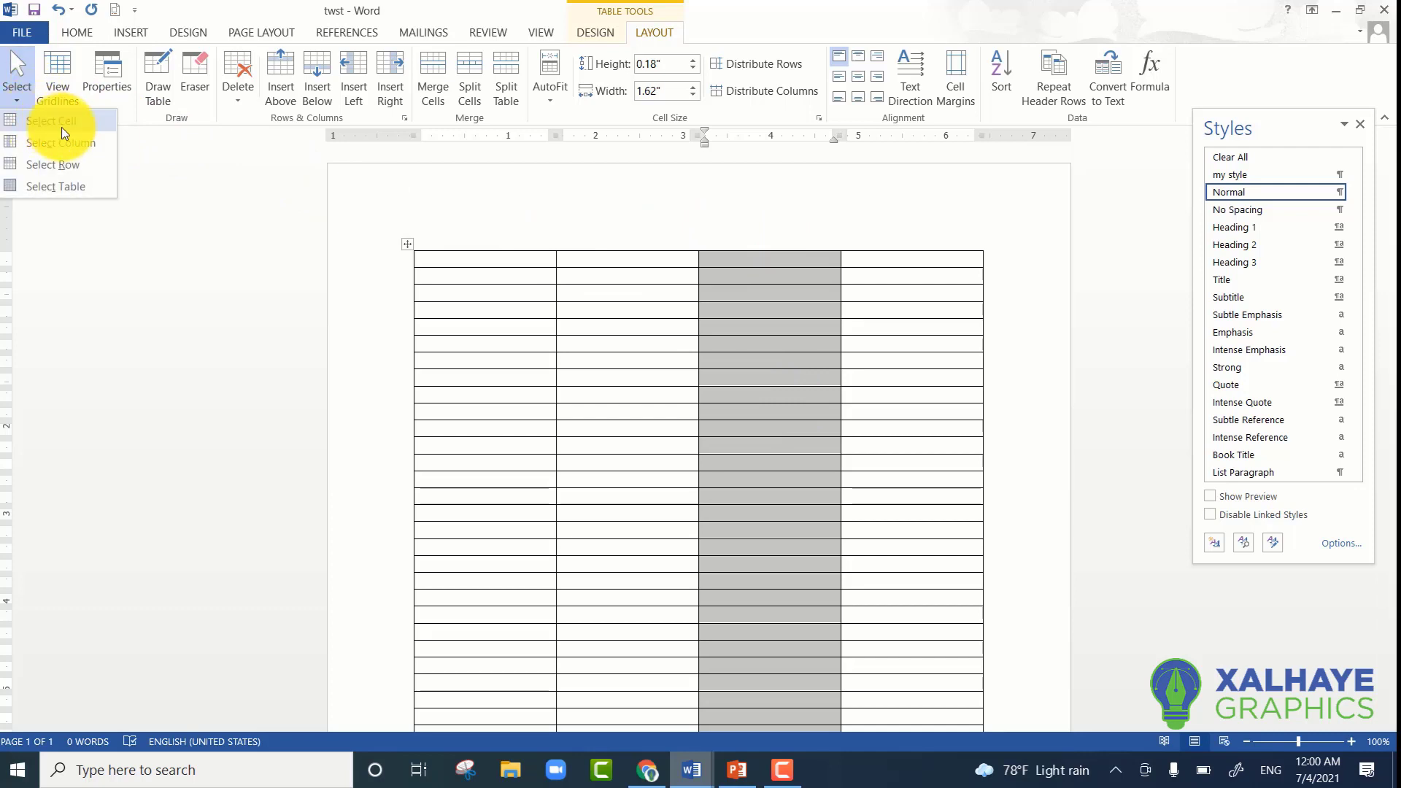
click(781, 277)
click(781, 259)
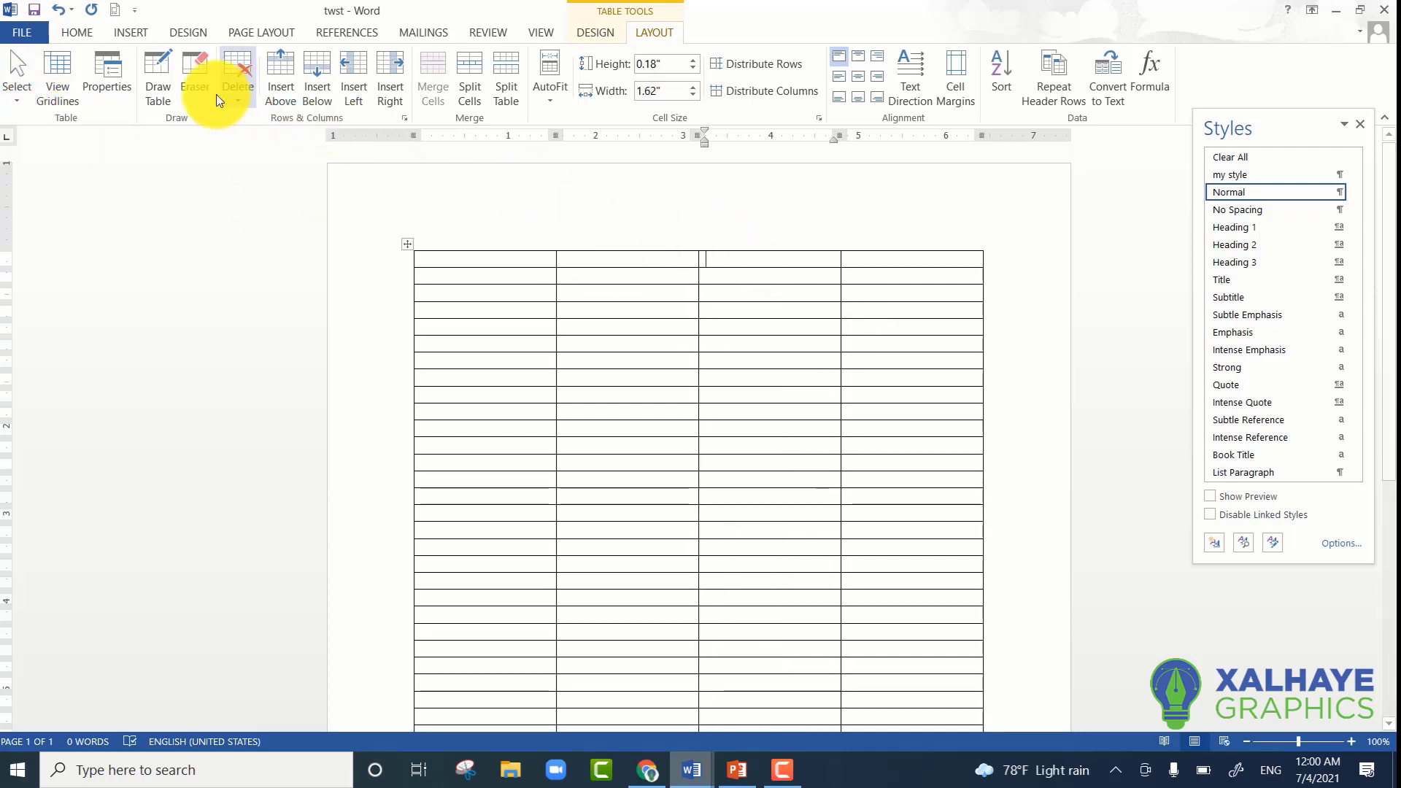
click(13, 89)
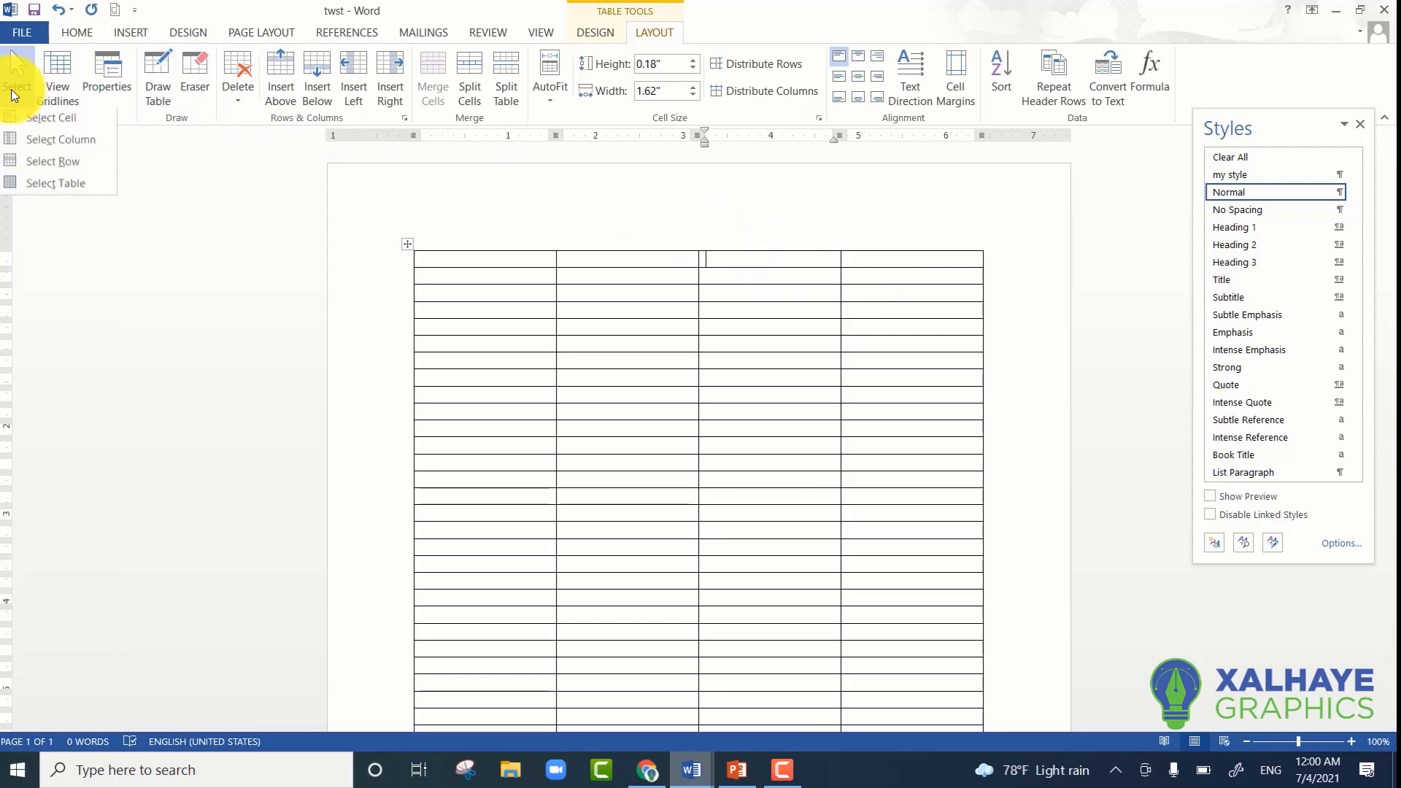
click(36, 165)
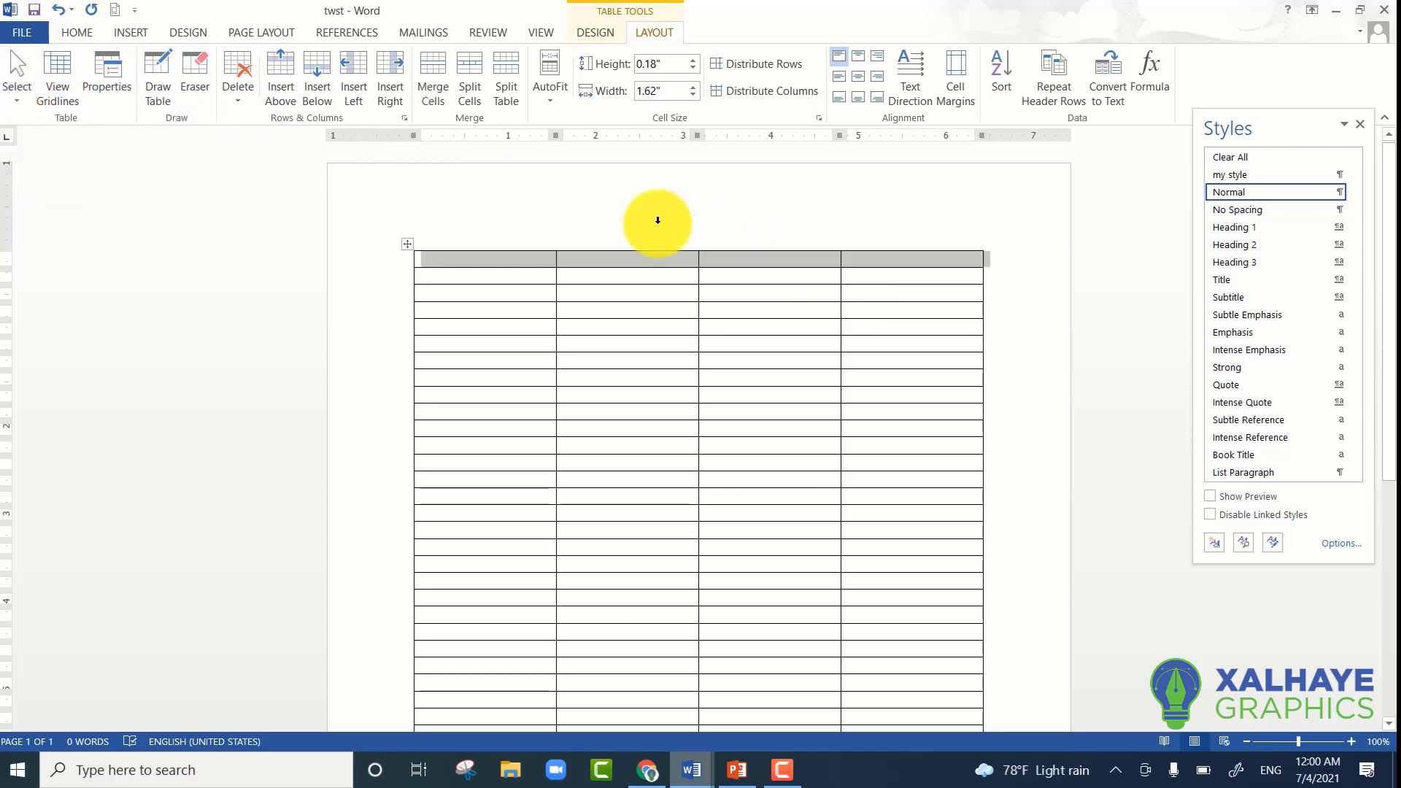
- Select the whole table with the Select Table command, then clear the selection from a cell in the second row
click(16, 101)
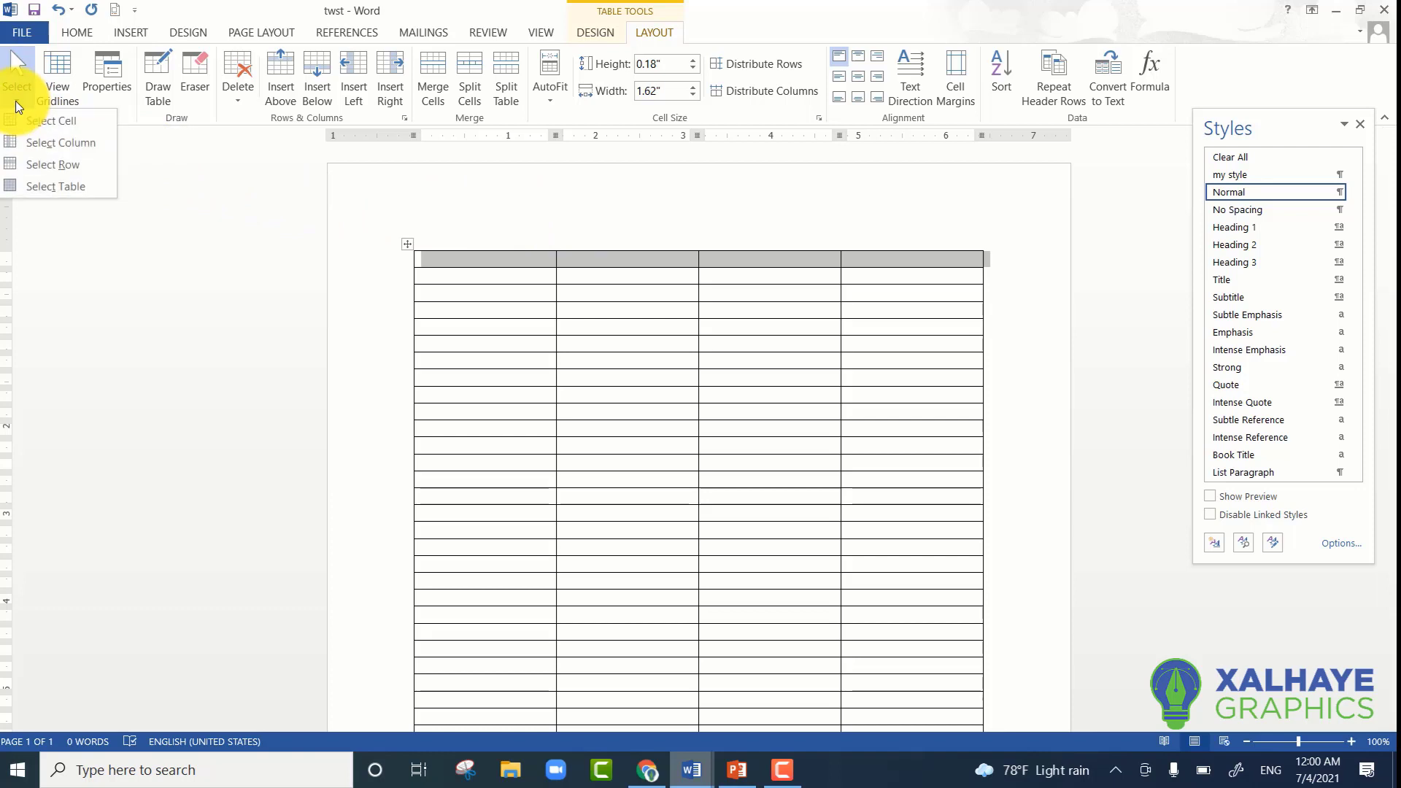
click(80, 183)
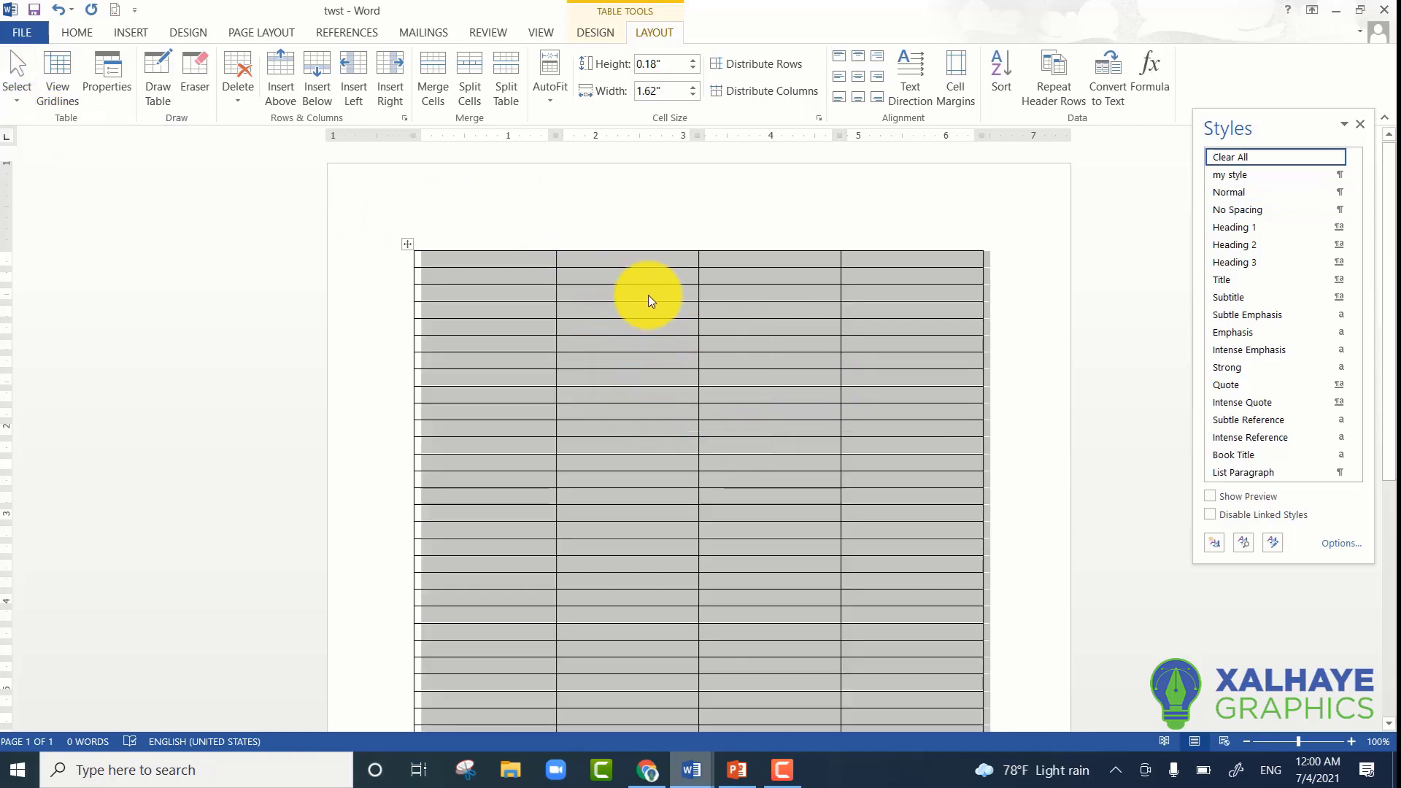
click(599, 275)
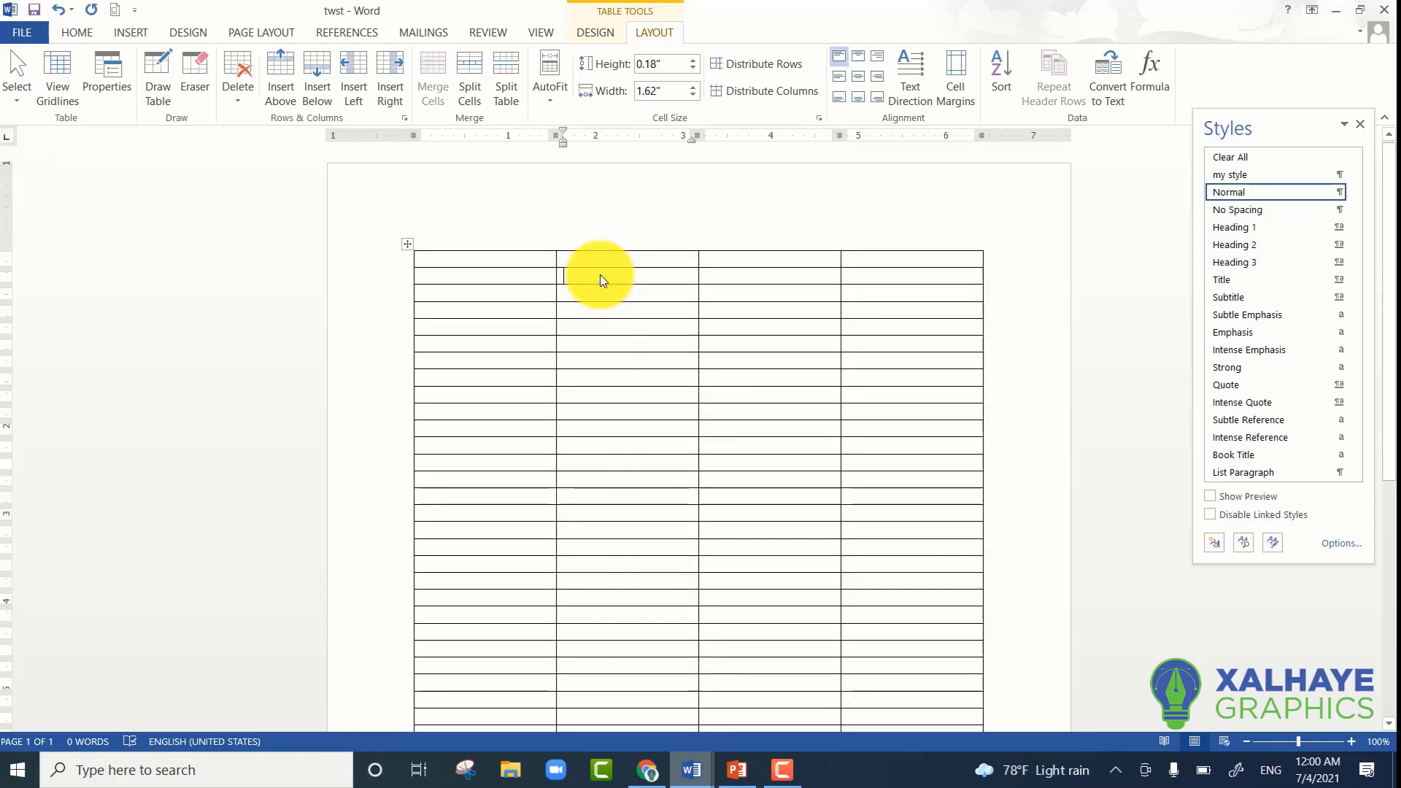
- Select the entire table directly on the page and delete it from the document
click(408, 248)
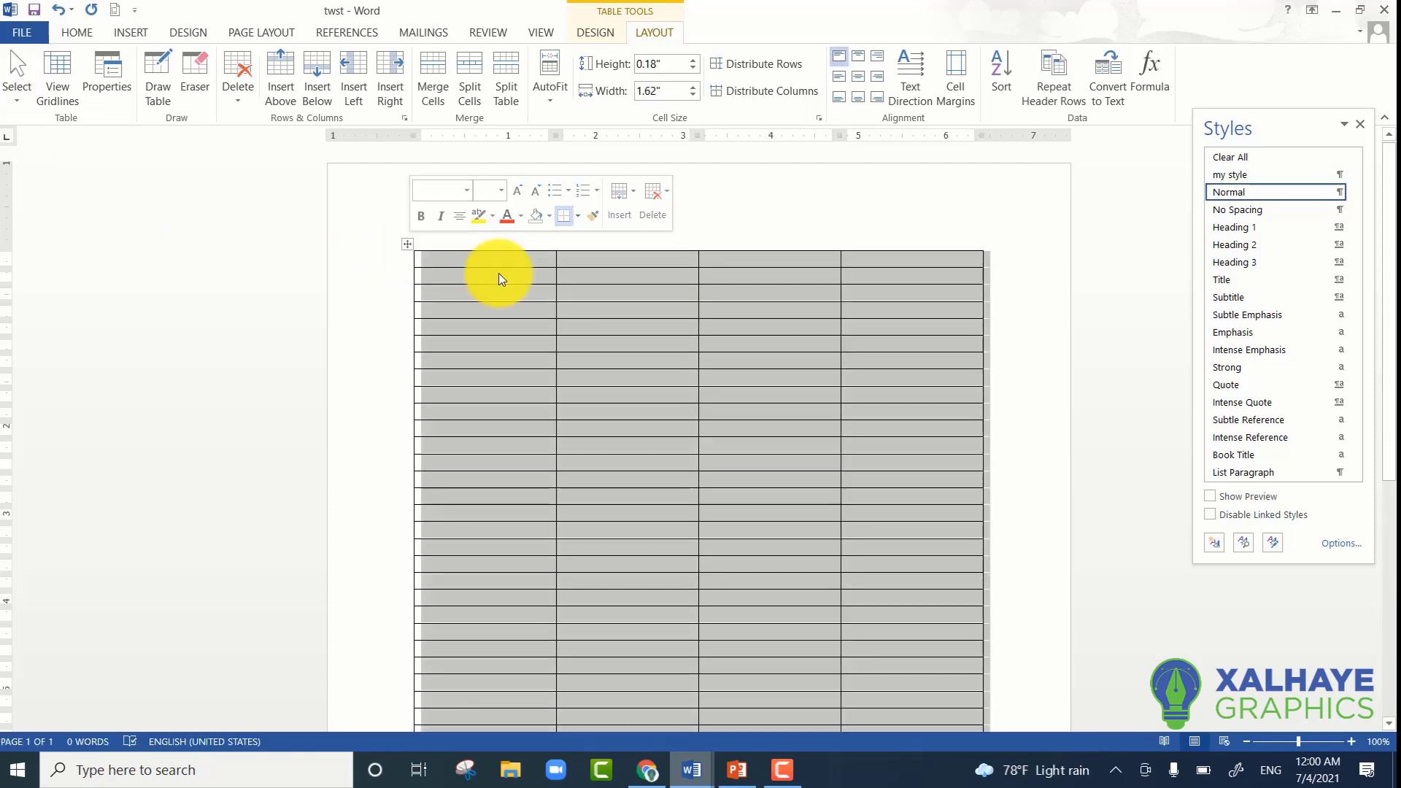
click(614, 321)
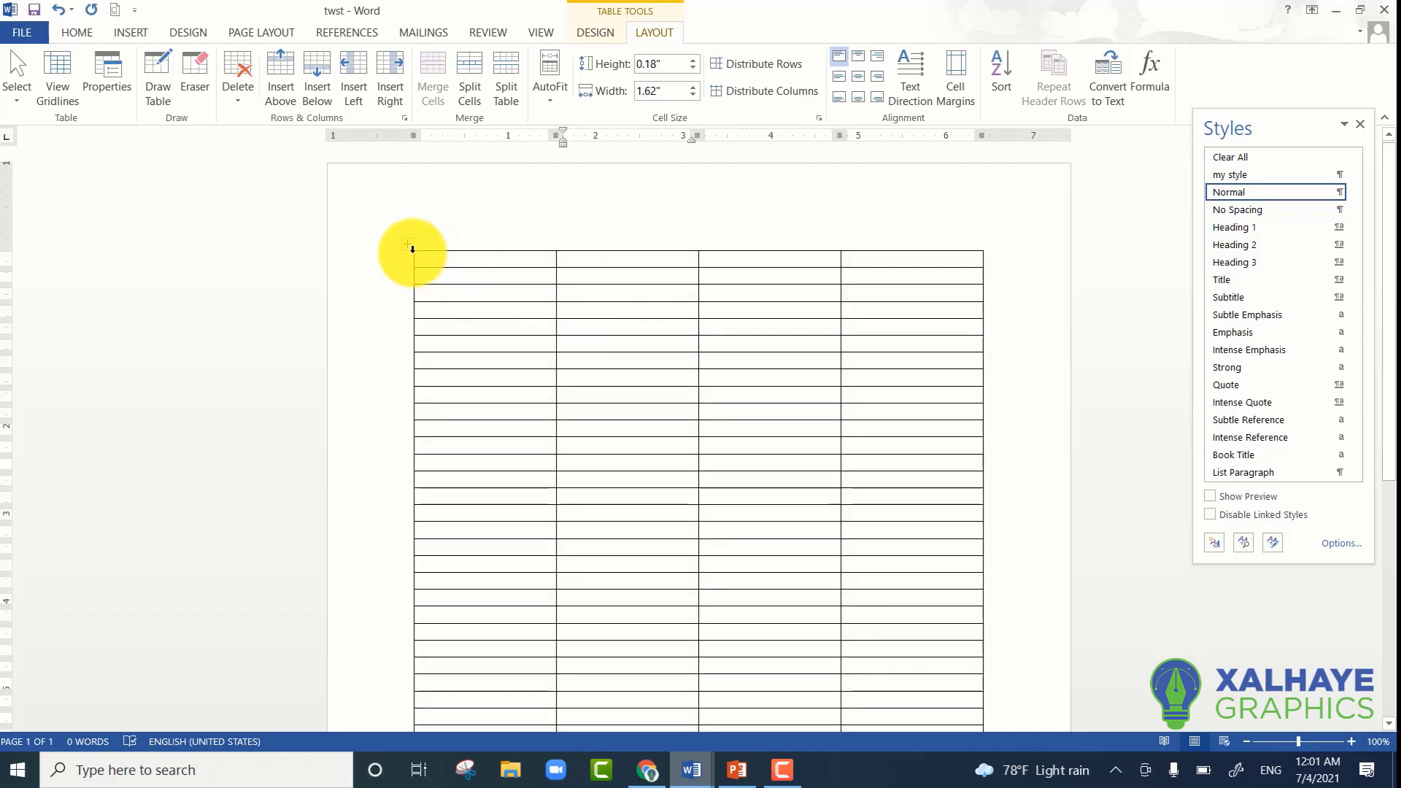
click(406, 244)
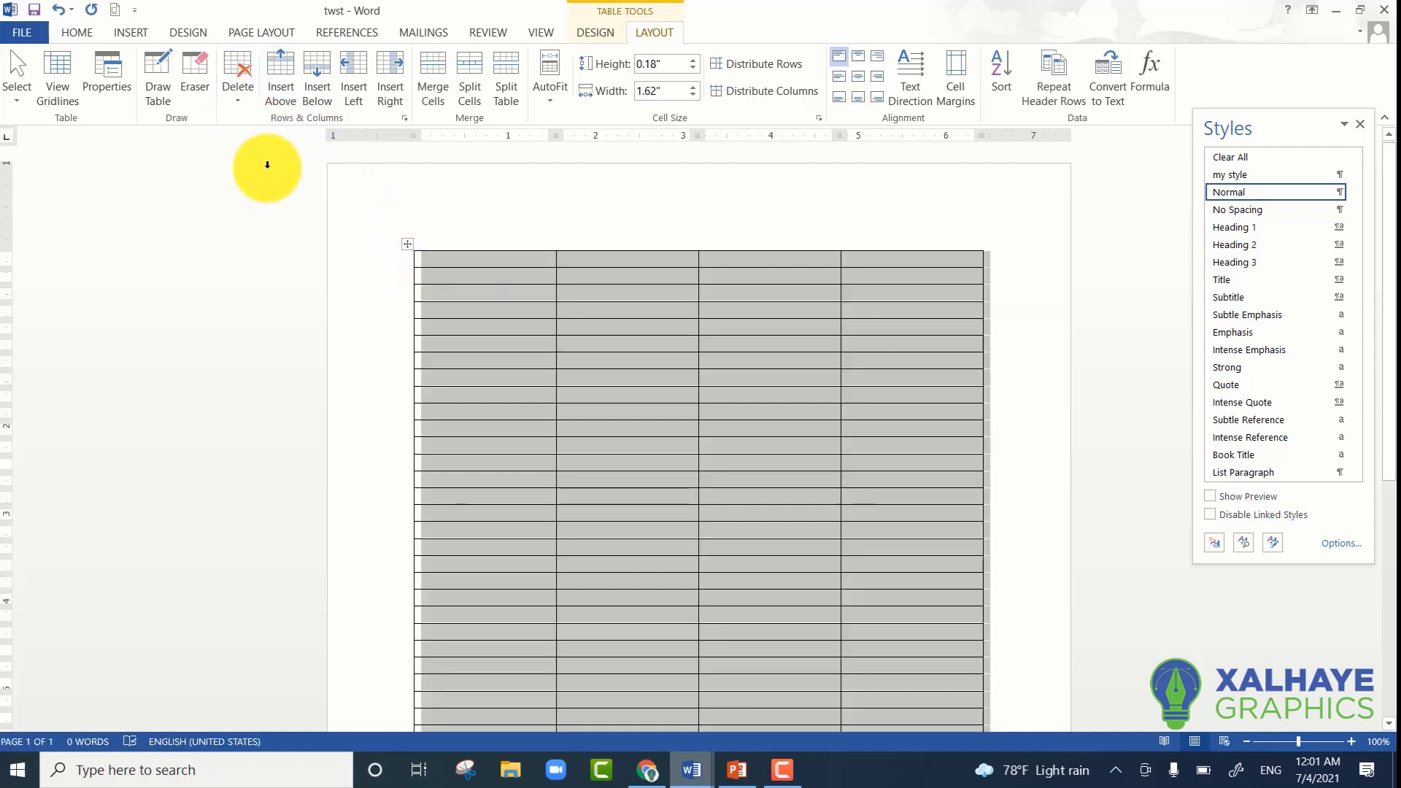
key(BackSpace)
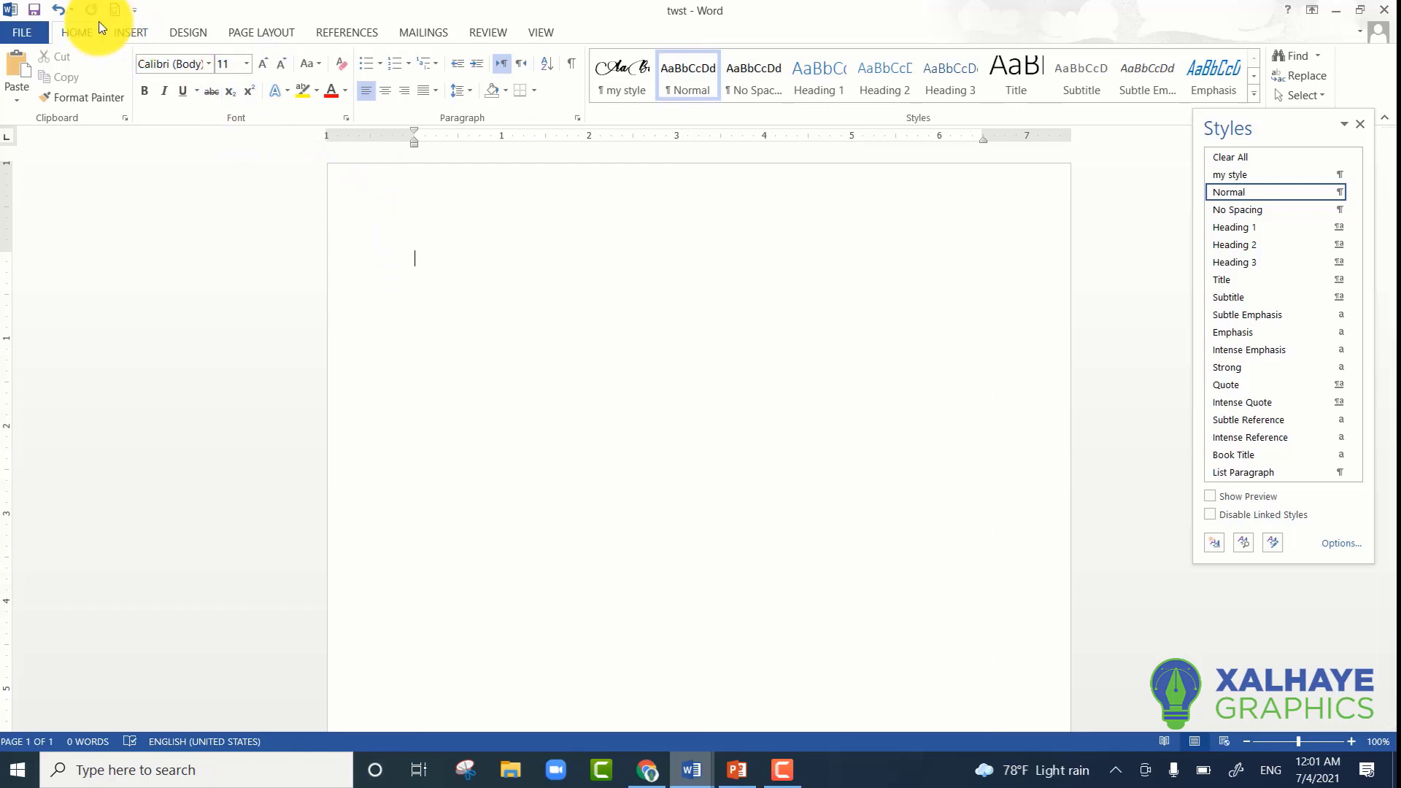
- Insert a table with 3 columns and 3 rows
click(117, 32)
click(138, 78)
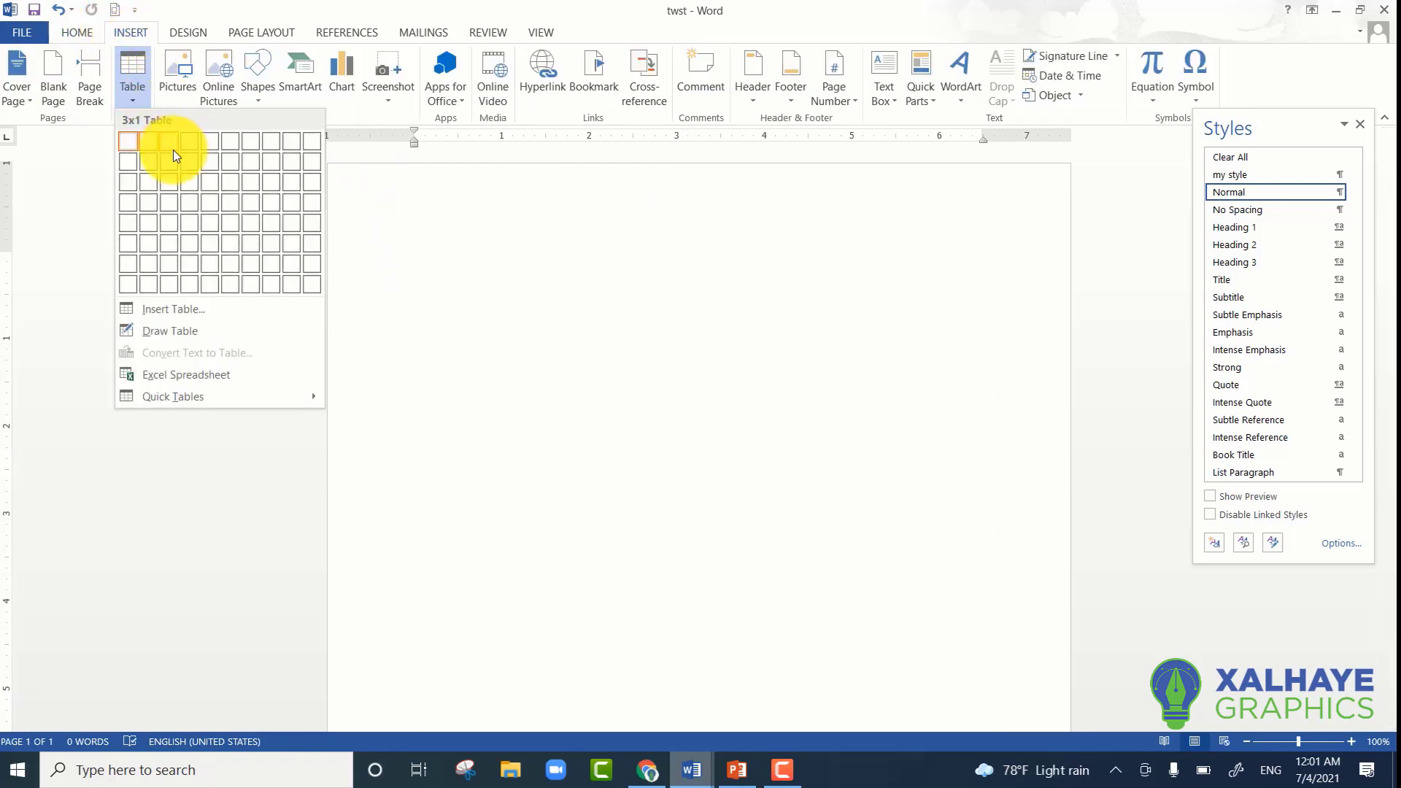
click(173, 182)
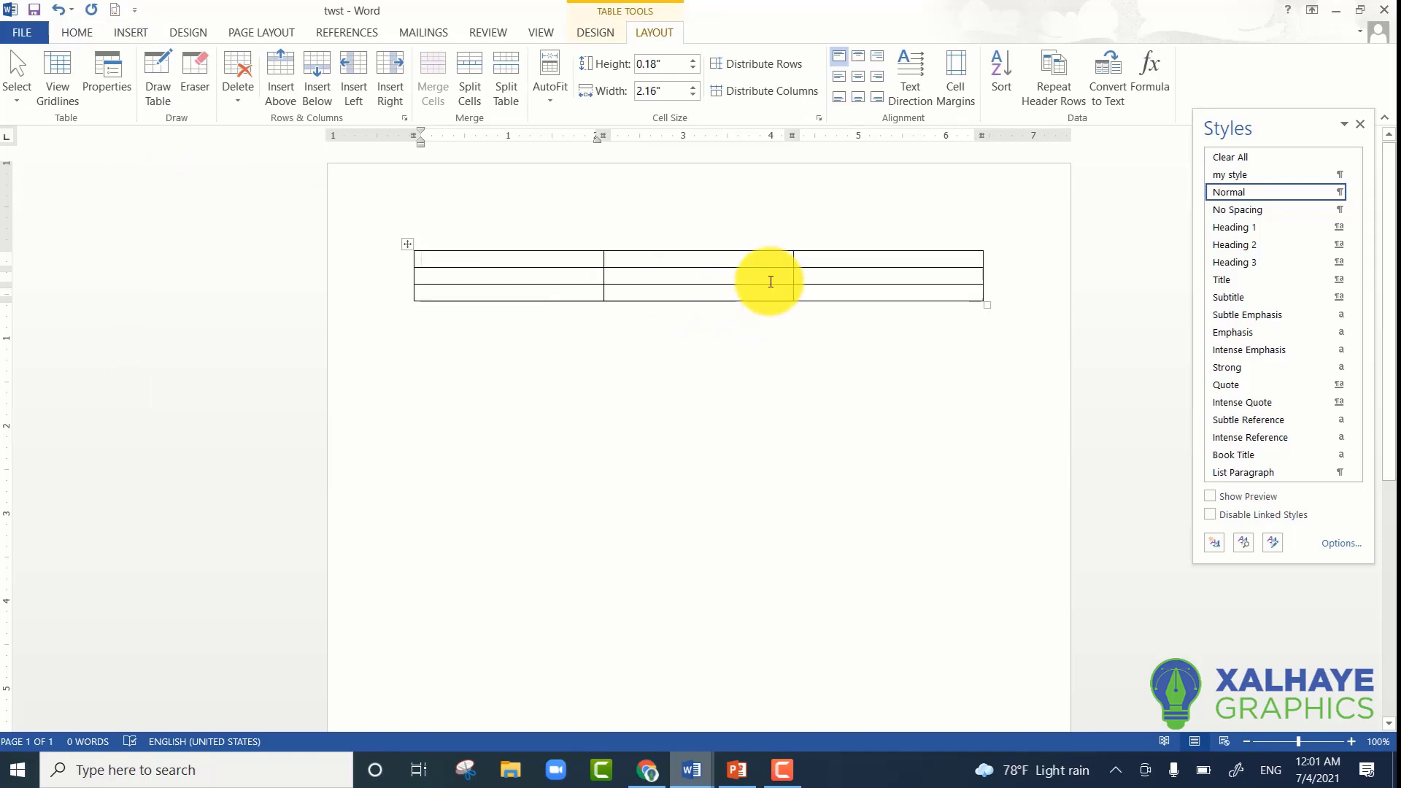
- Place the cursor in the table's last cell, try adding a new line there, and undo it
click(836, 294)
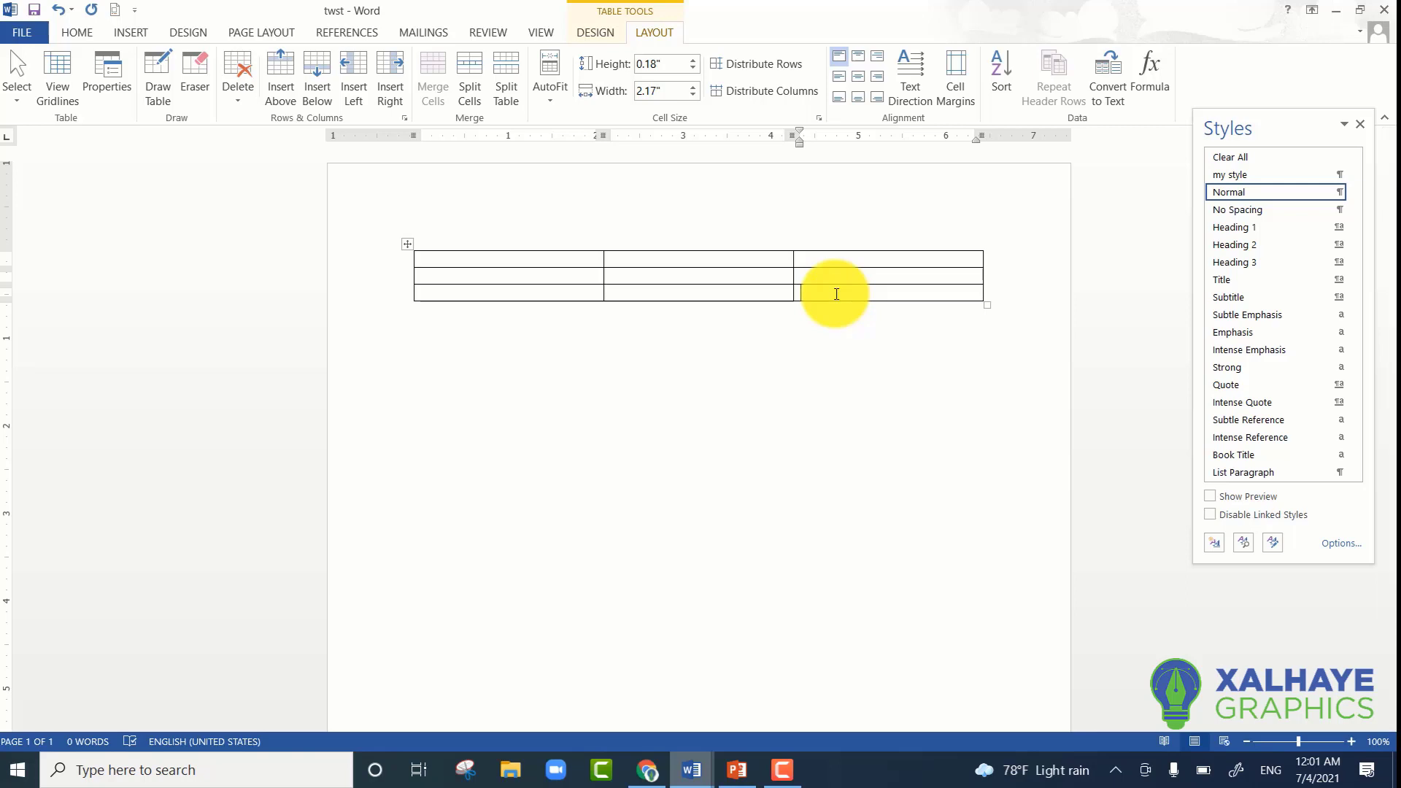
key(Return)
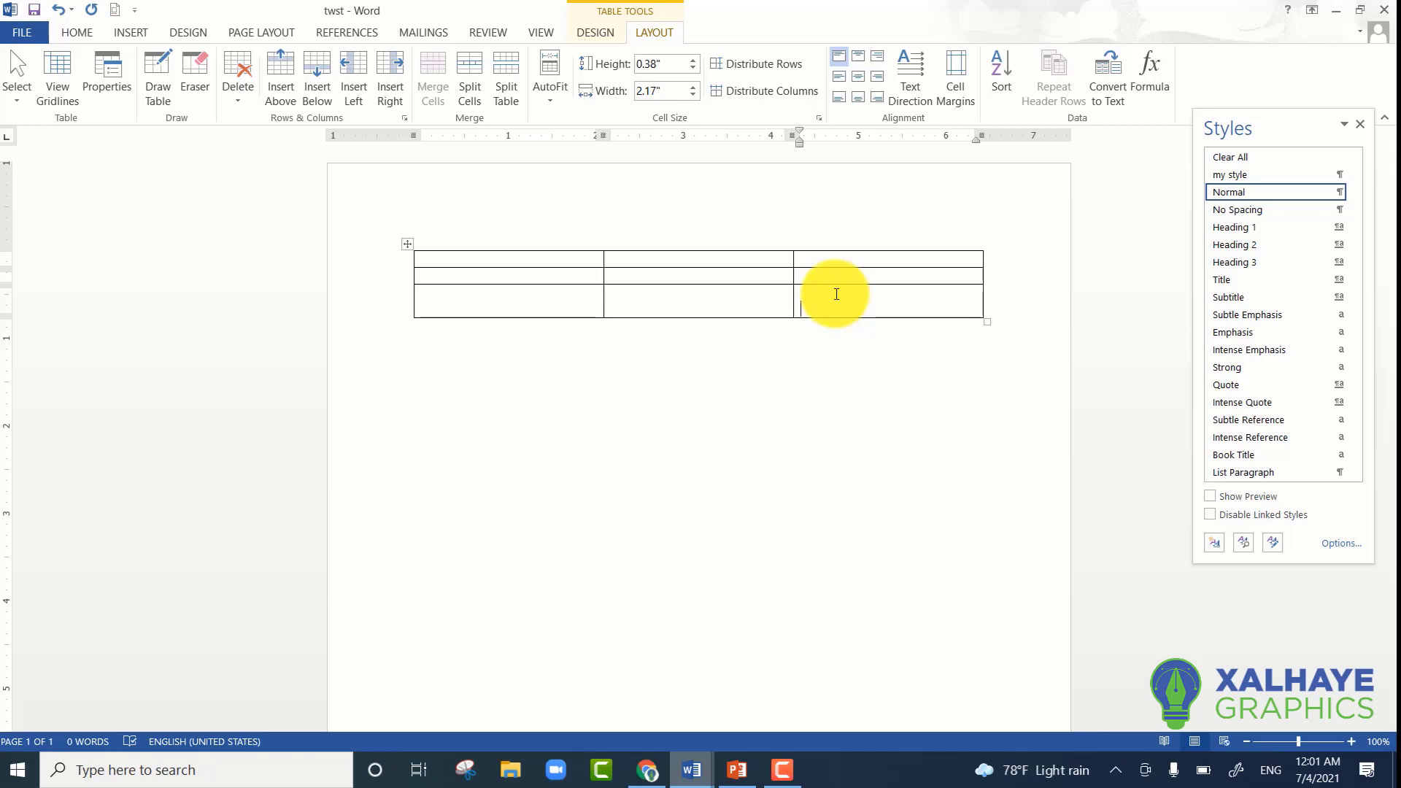
key(ctrl+z)
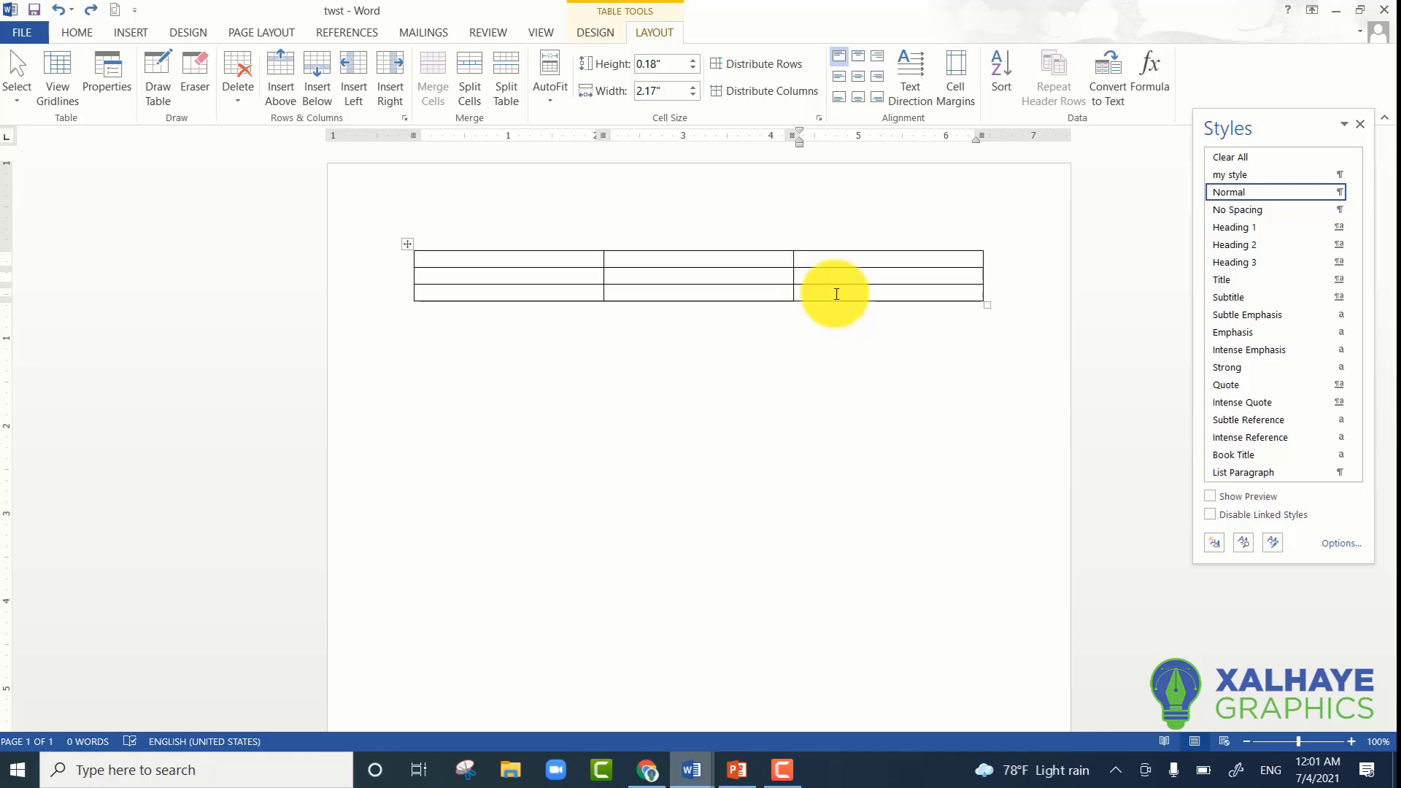
- Append two rows to the table by advancing past its last cell, and return to the last cell of the fourth row
key(Tab)
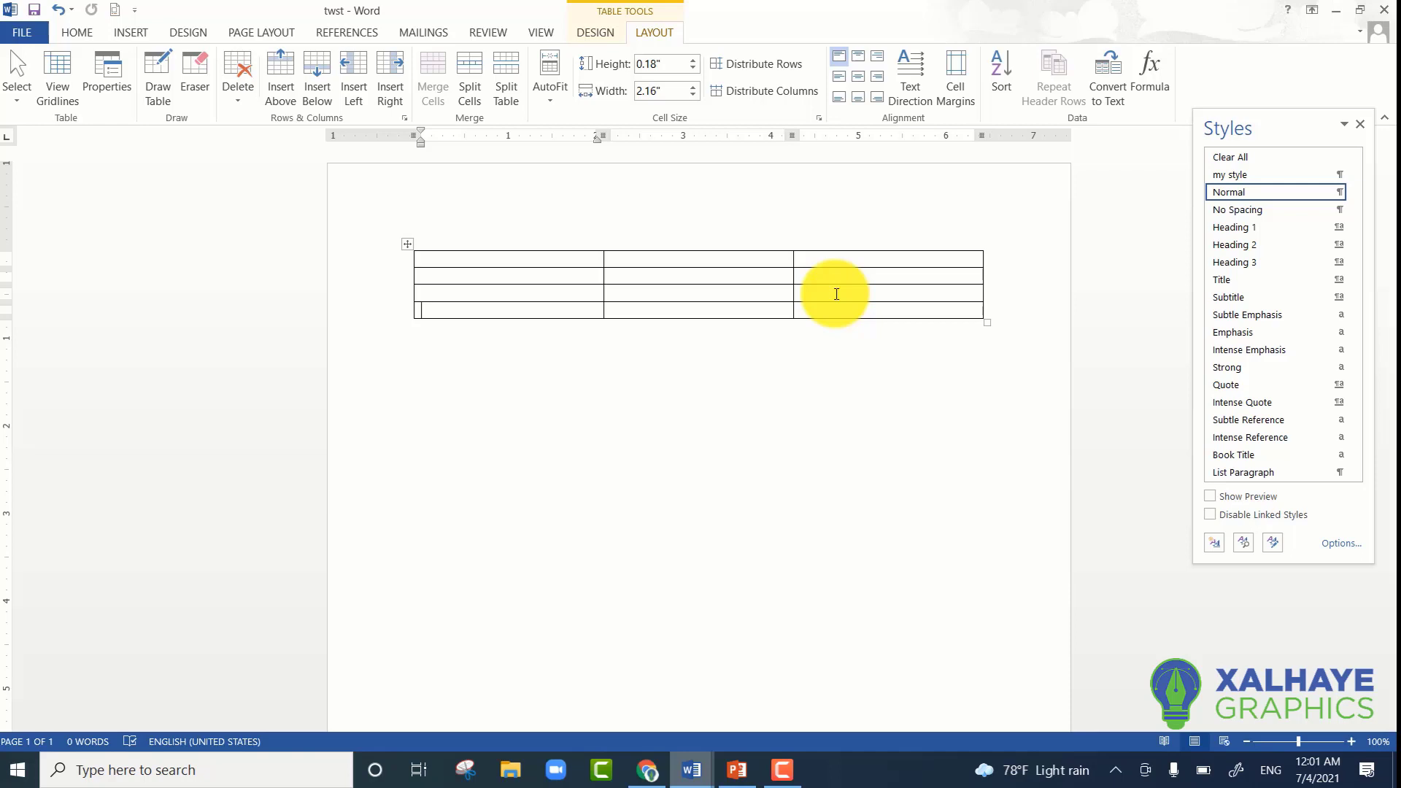
key(Tab)
key(Tab)
key(Tab)
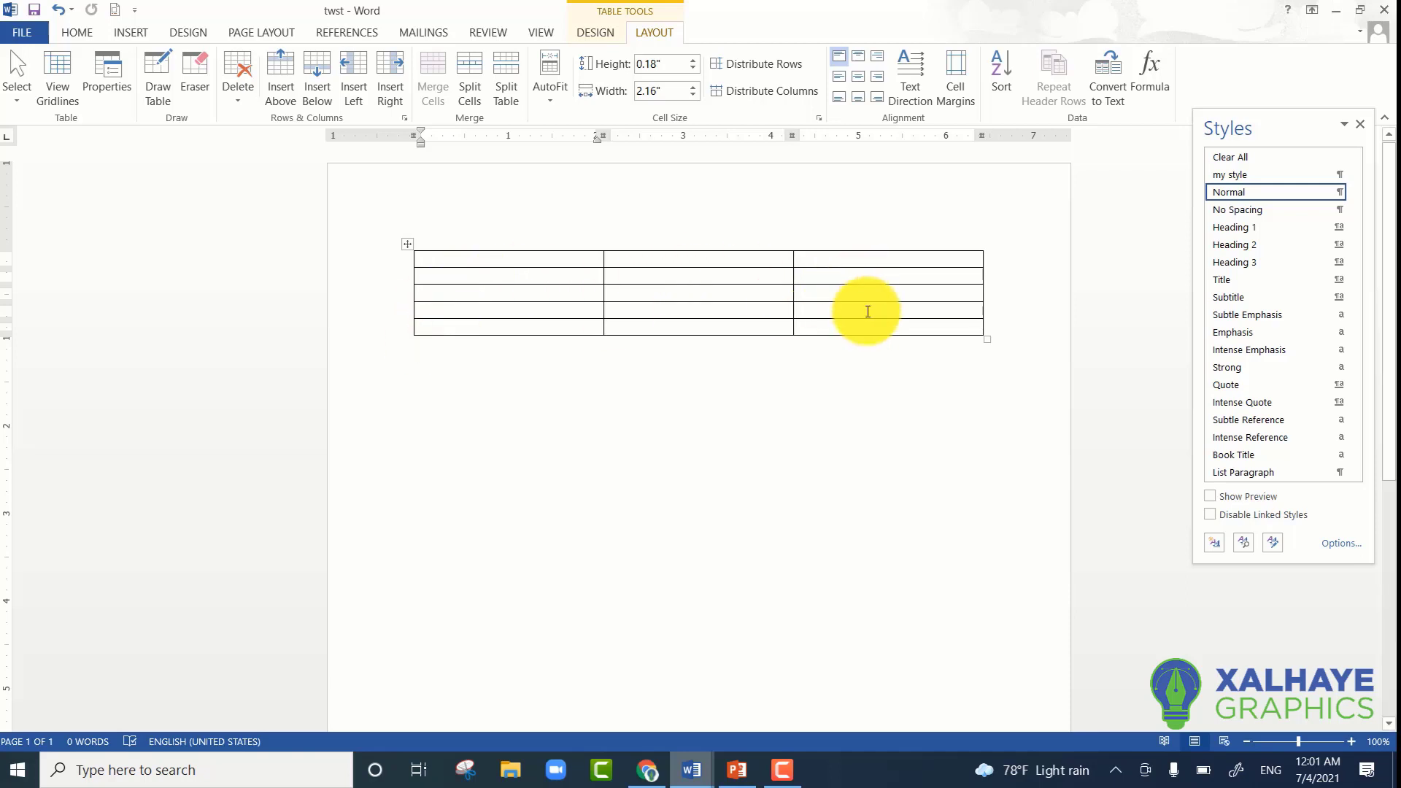
key(shift+Tab)
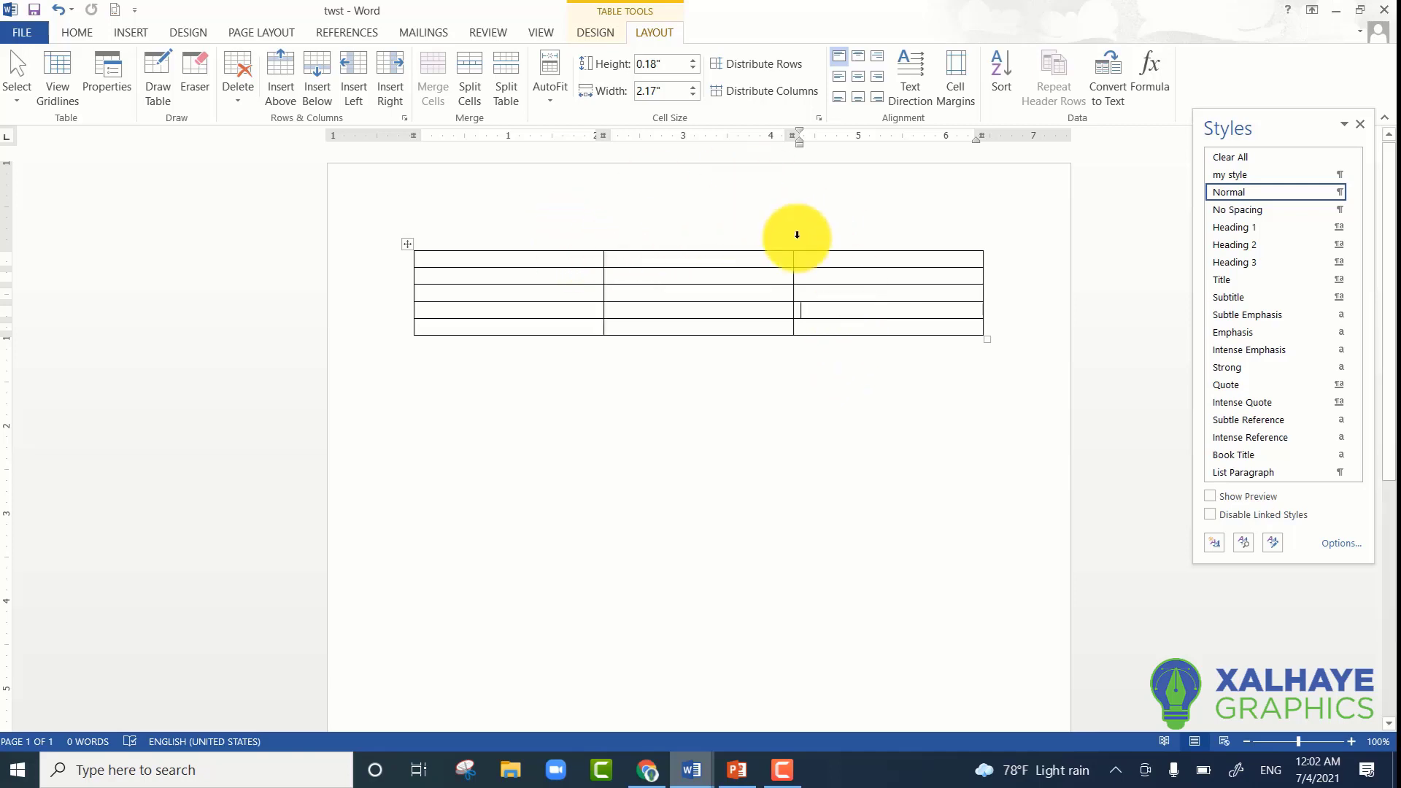
- Select the whole table and remove its outside borders, keeping the inside borders
mouse_move(400, 276)
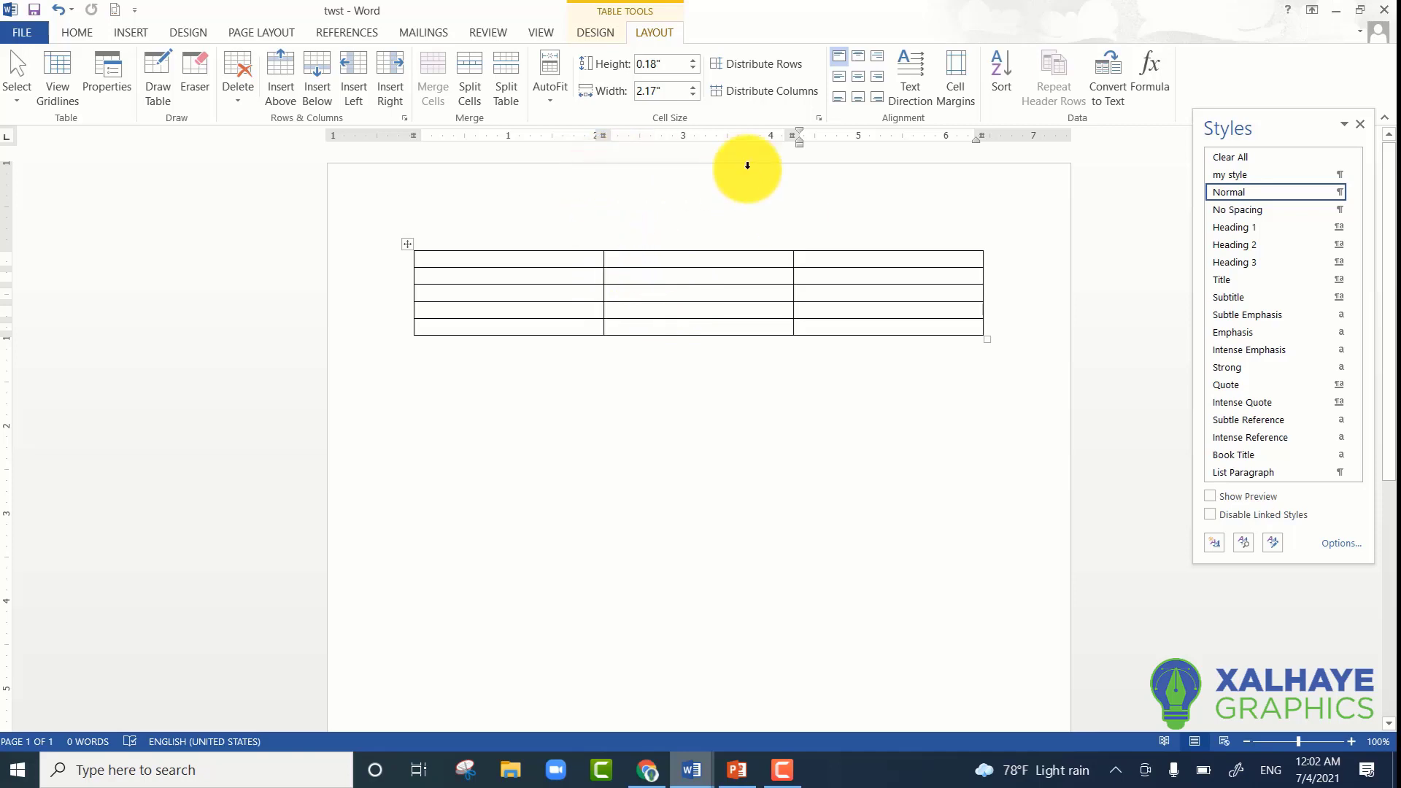
click(602, 35)
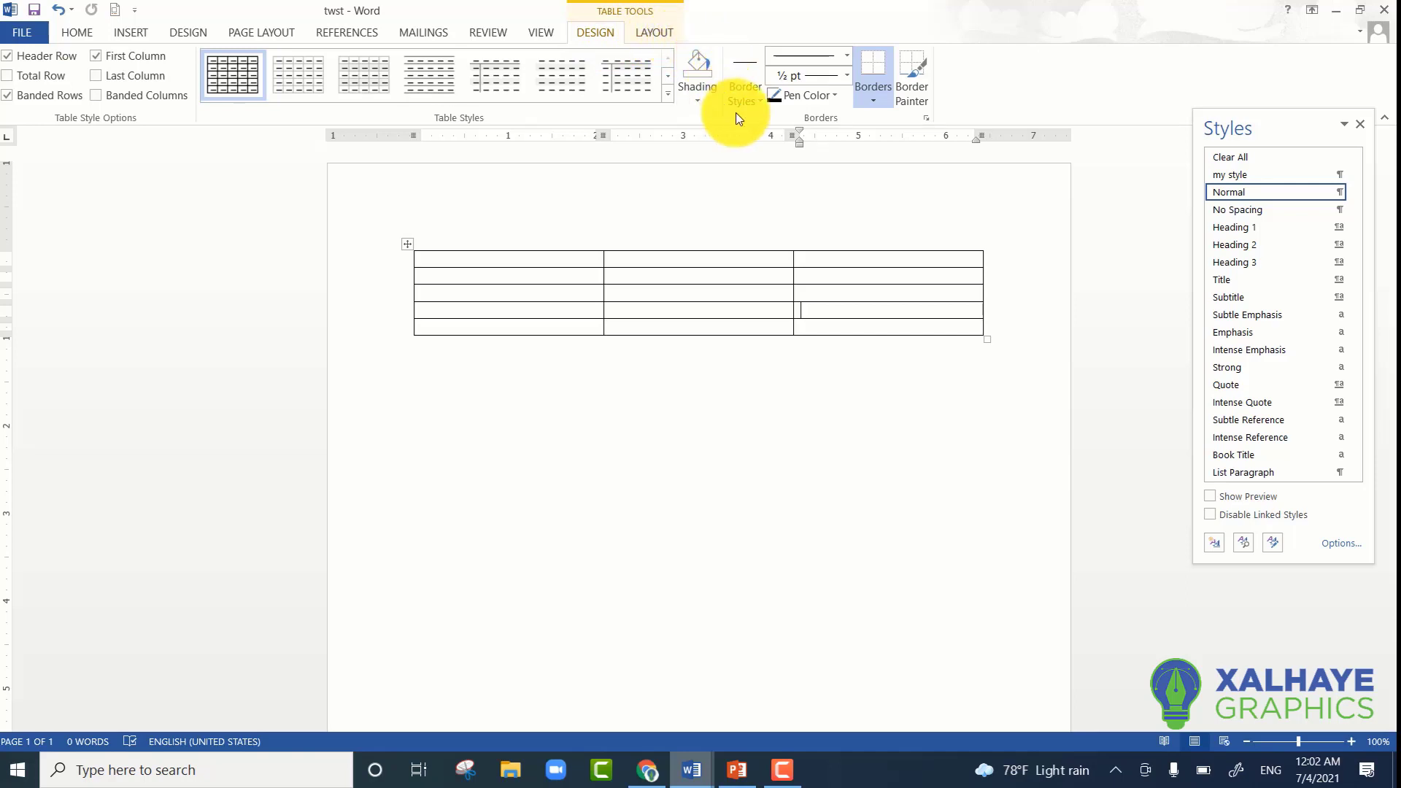
click(876, 106)
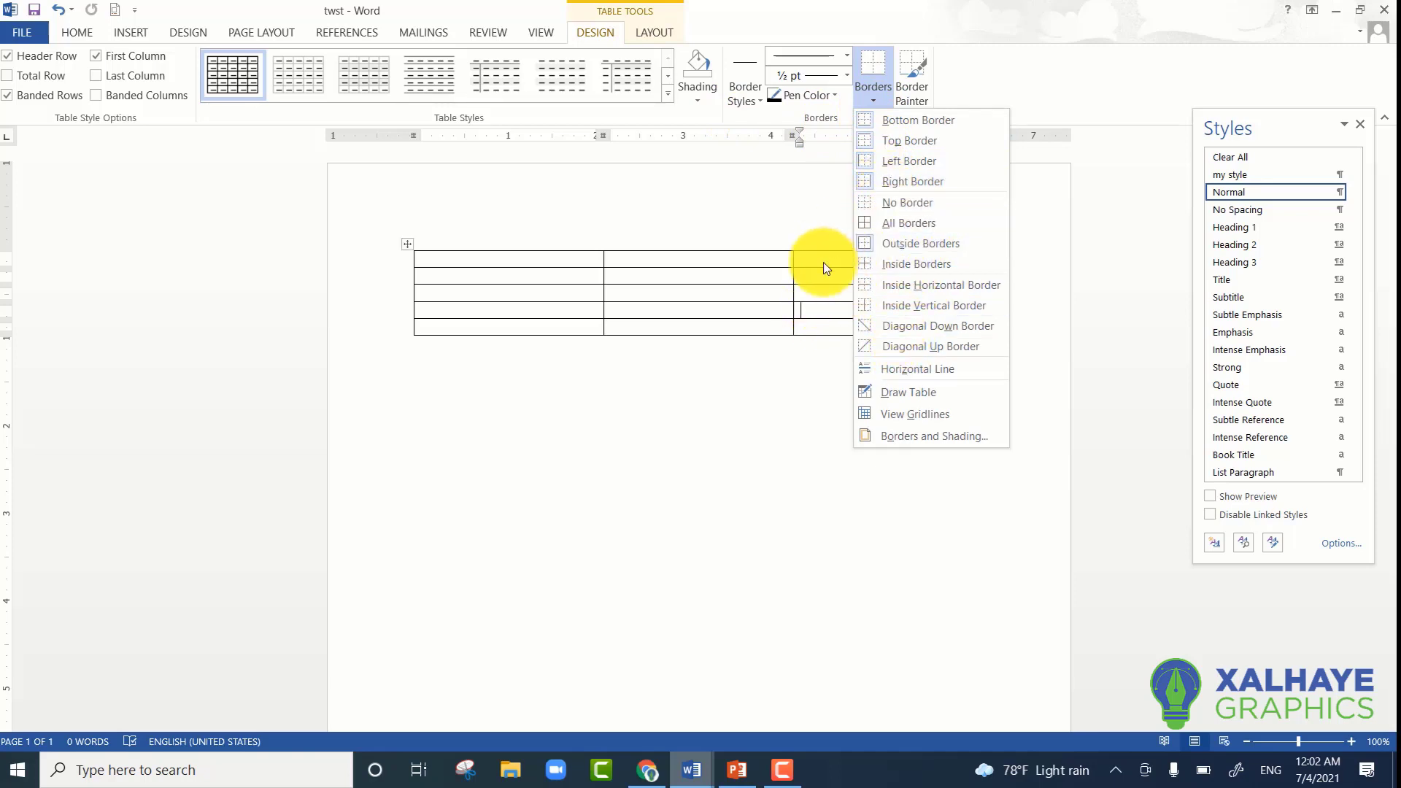
key(Escape)
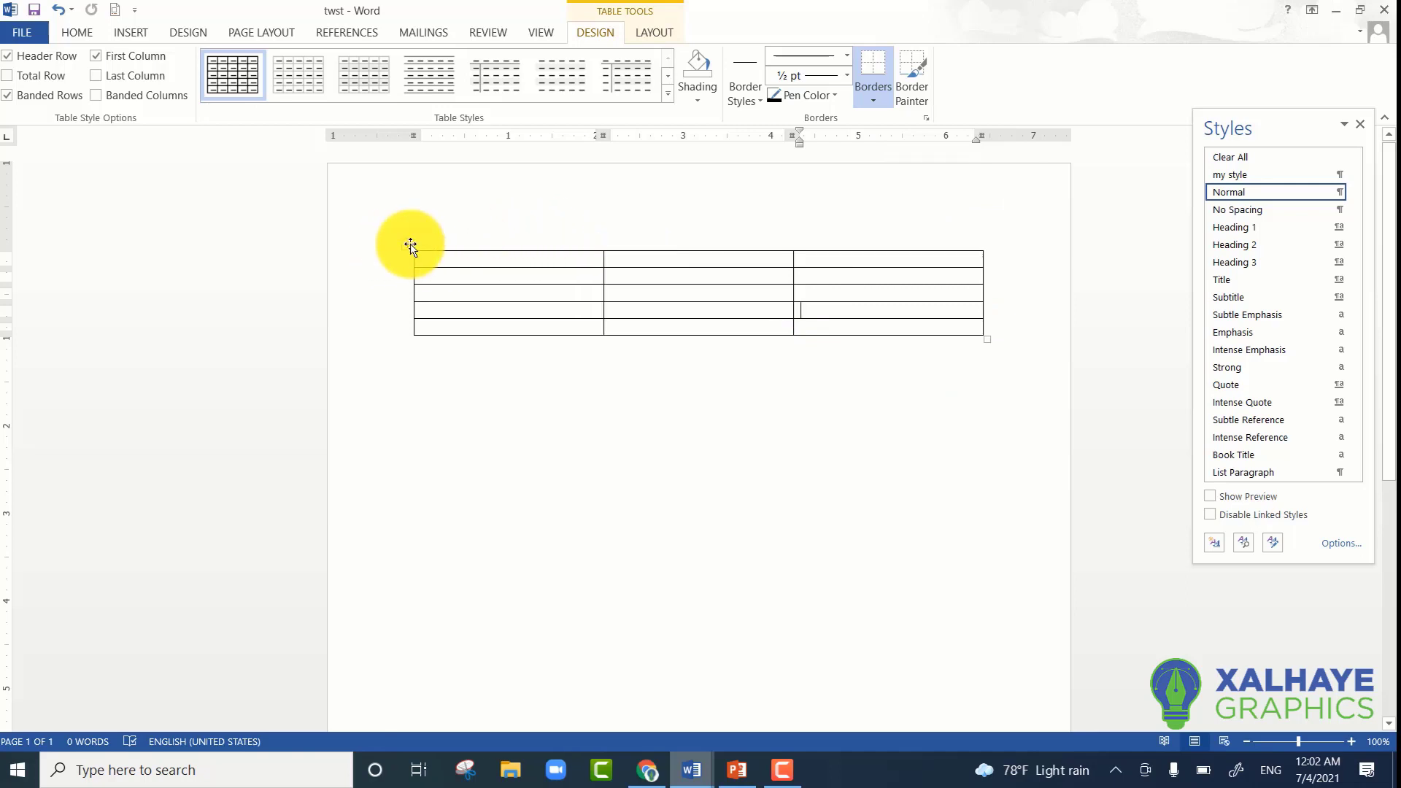
click(409, 245)
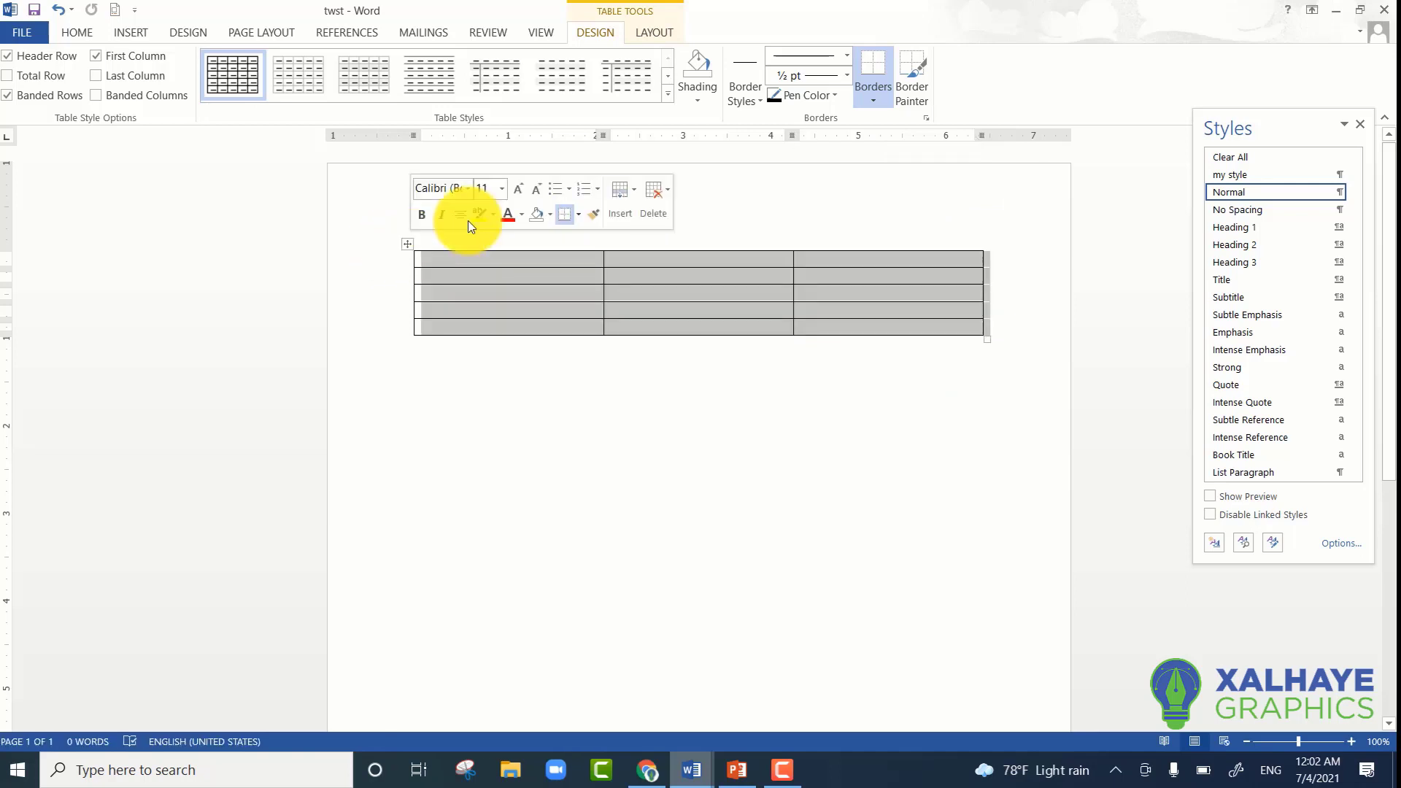
click(868, 104)
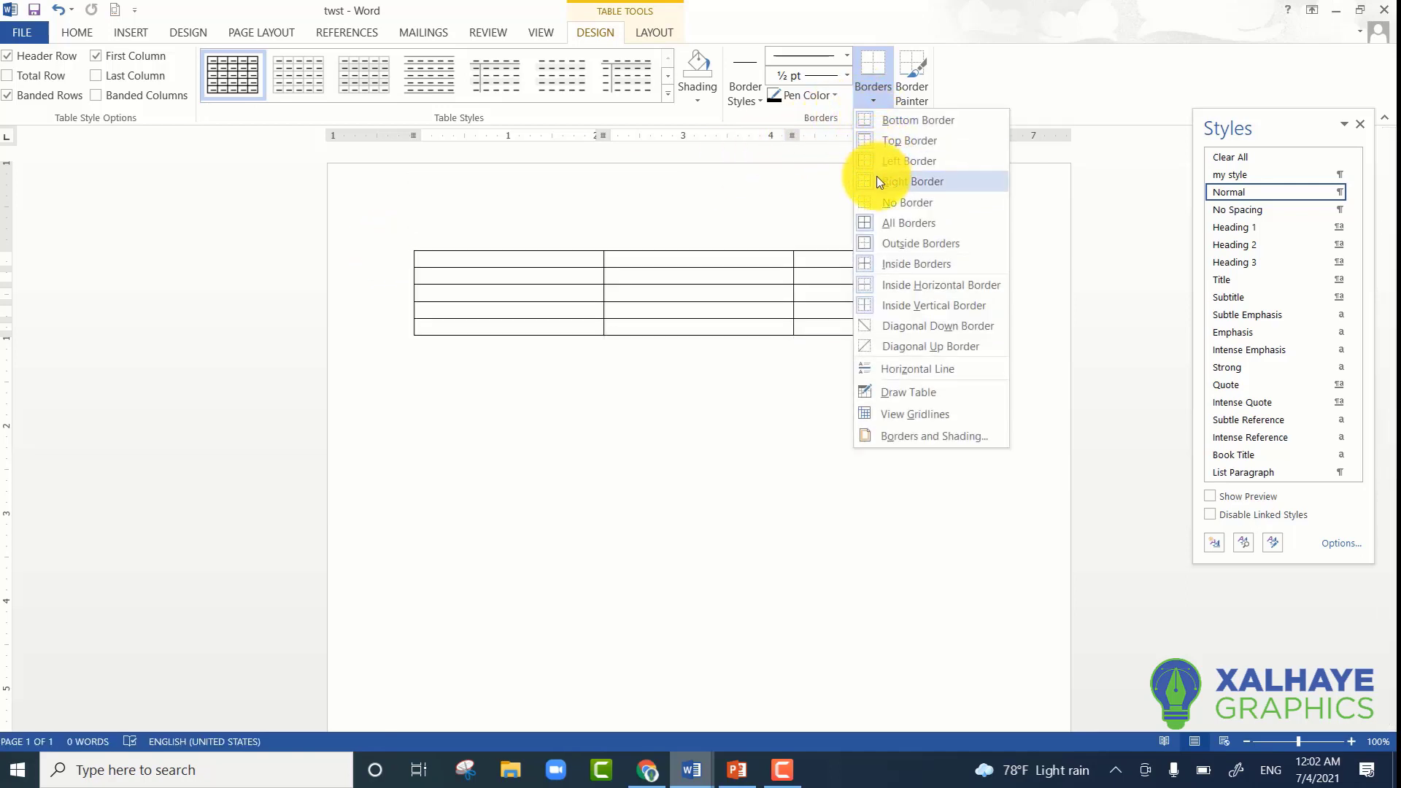
click(887, 250)
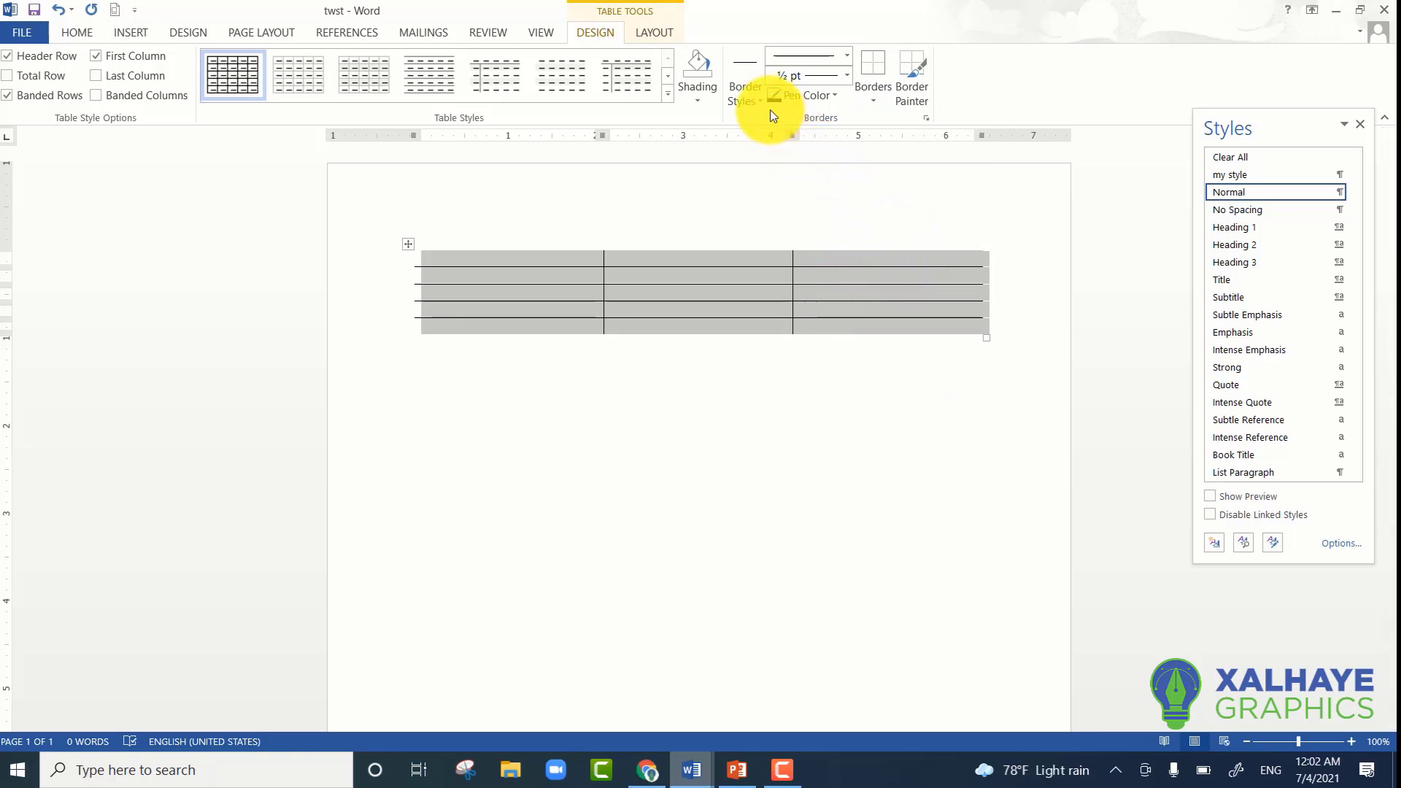
- Shade the whole table with the standard light blue colour and clear the selection
click(693, 100)
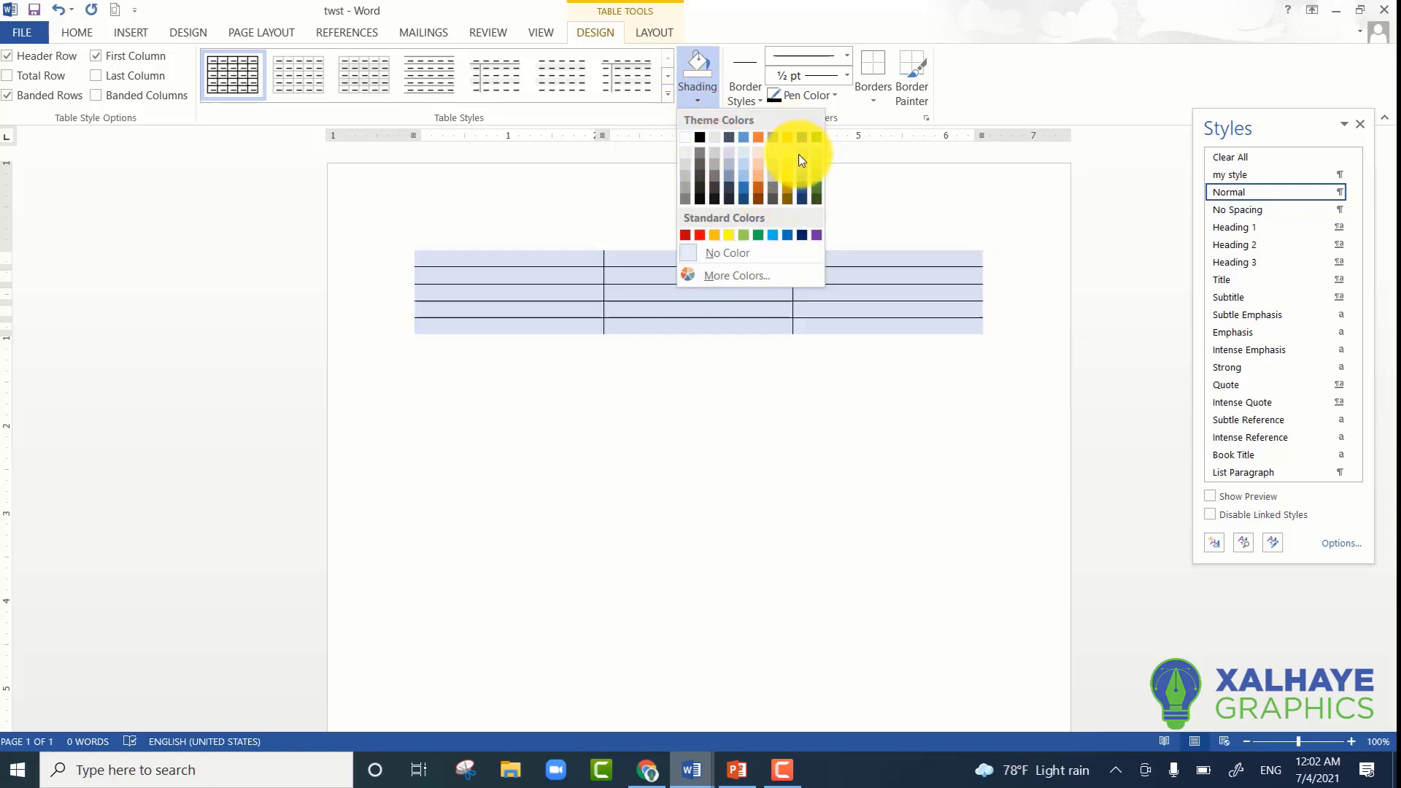
click(772, 235)
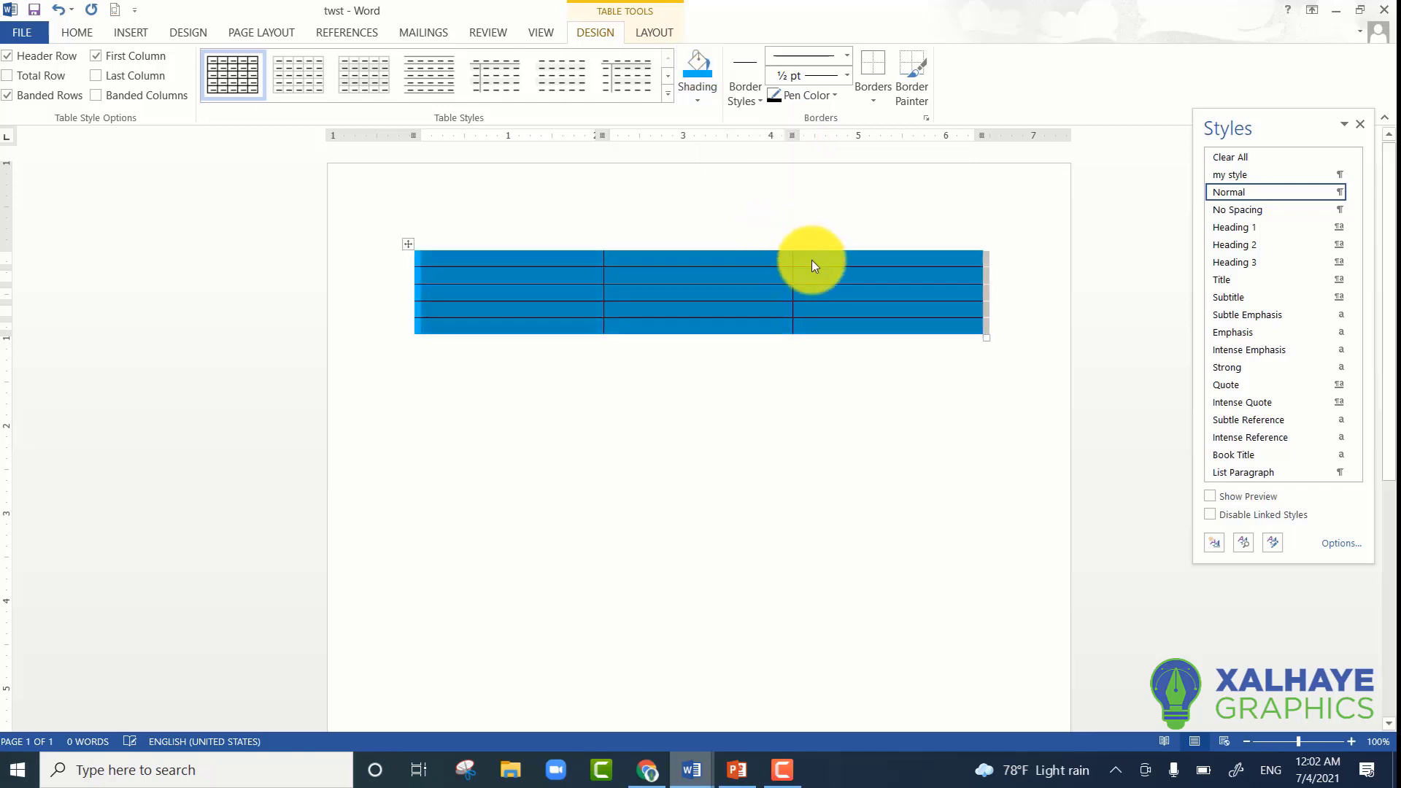
click(829, 279)
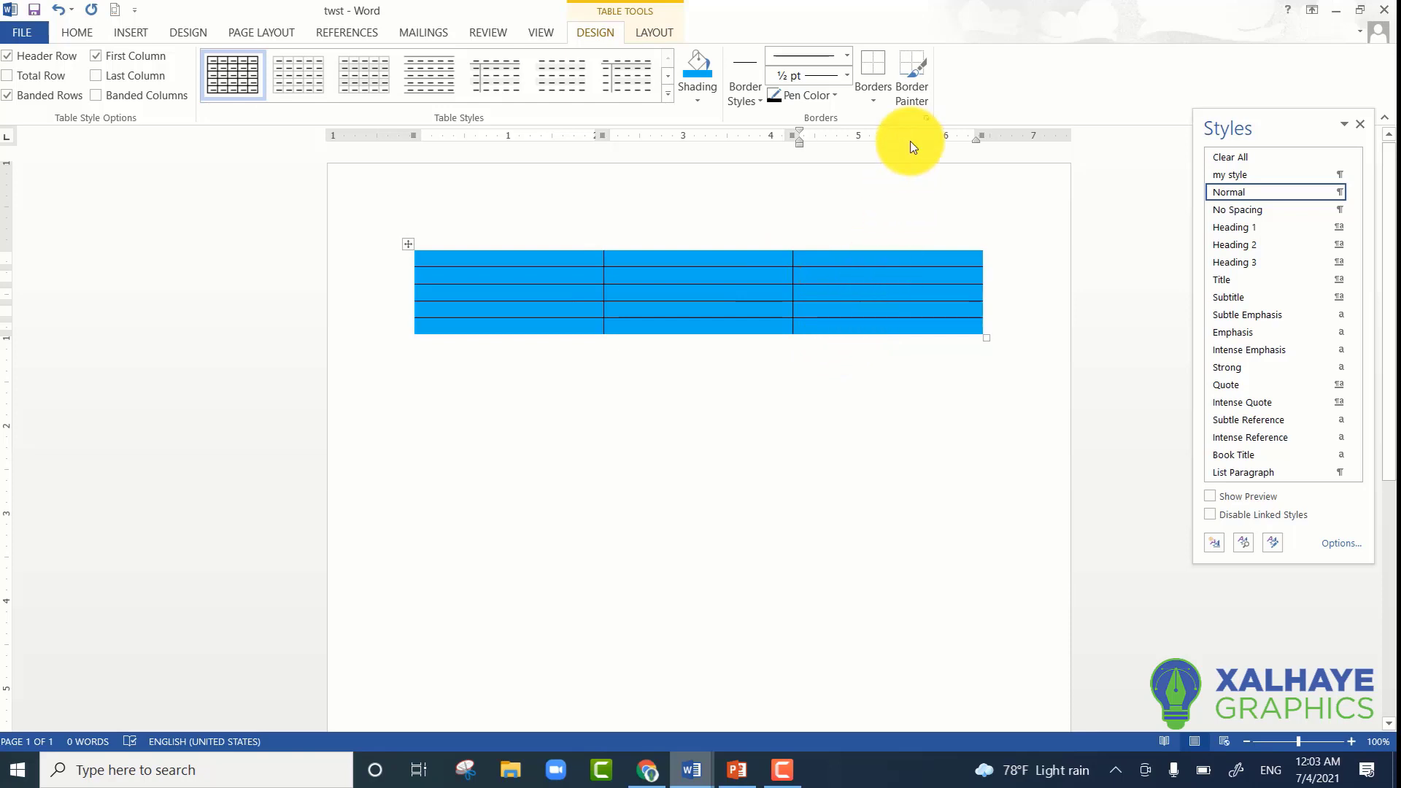
- Turn off Border Painter and apply All Borders at 1 ½ pt to the whole table
click(871, 101)
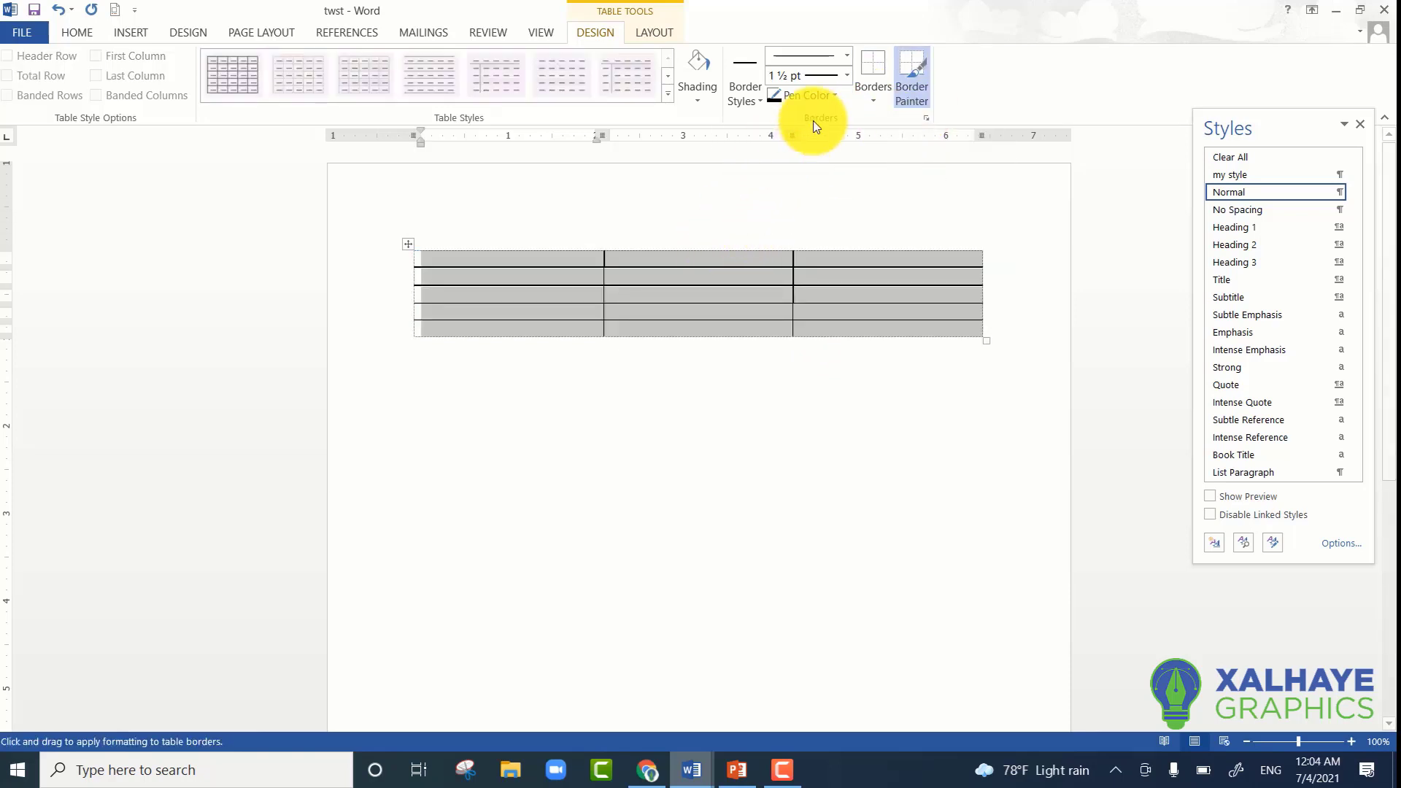
click(914, 92)
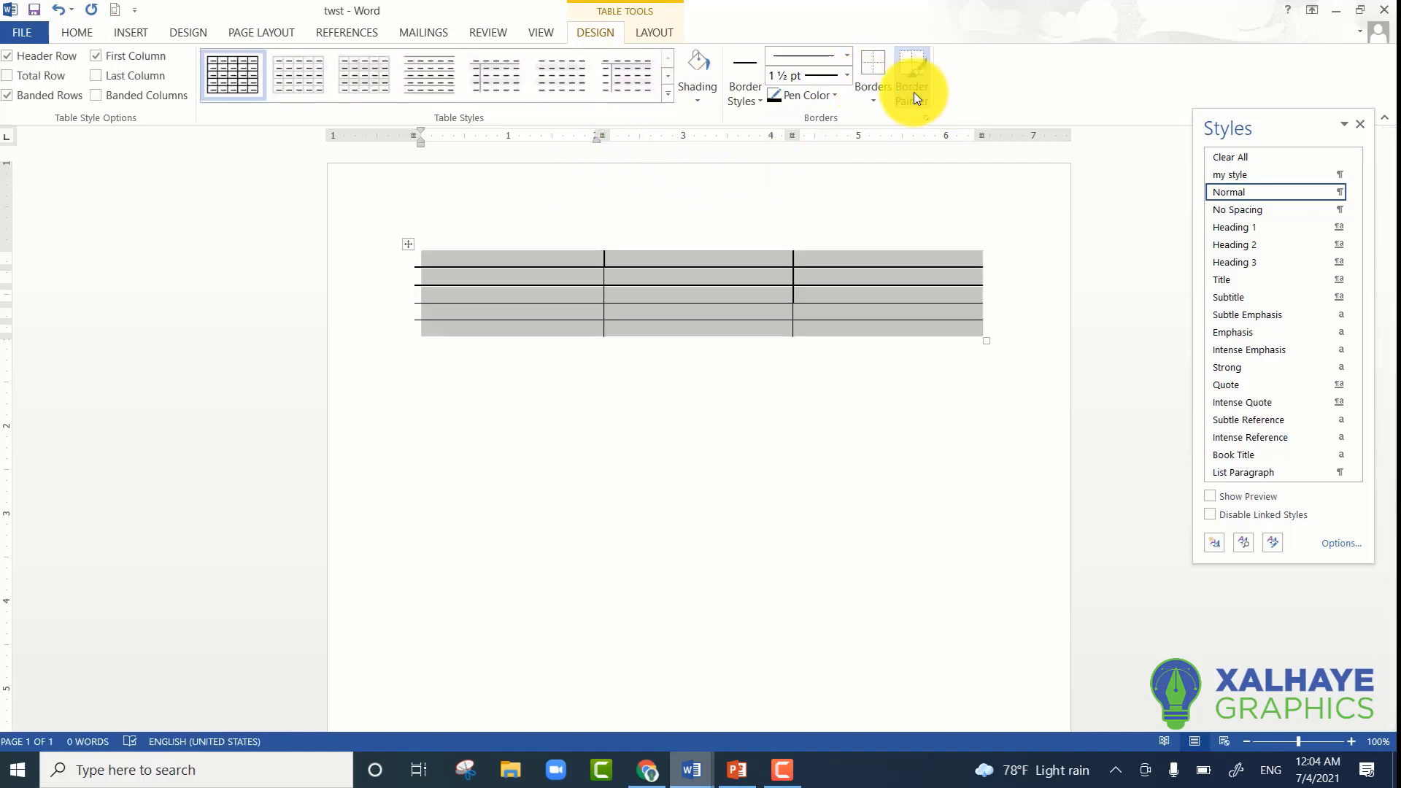
click(869, 104)
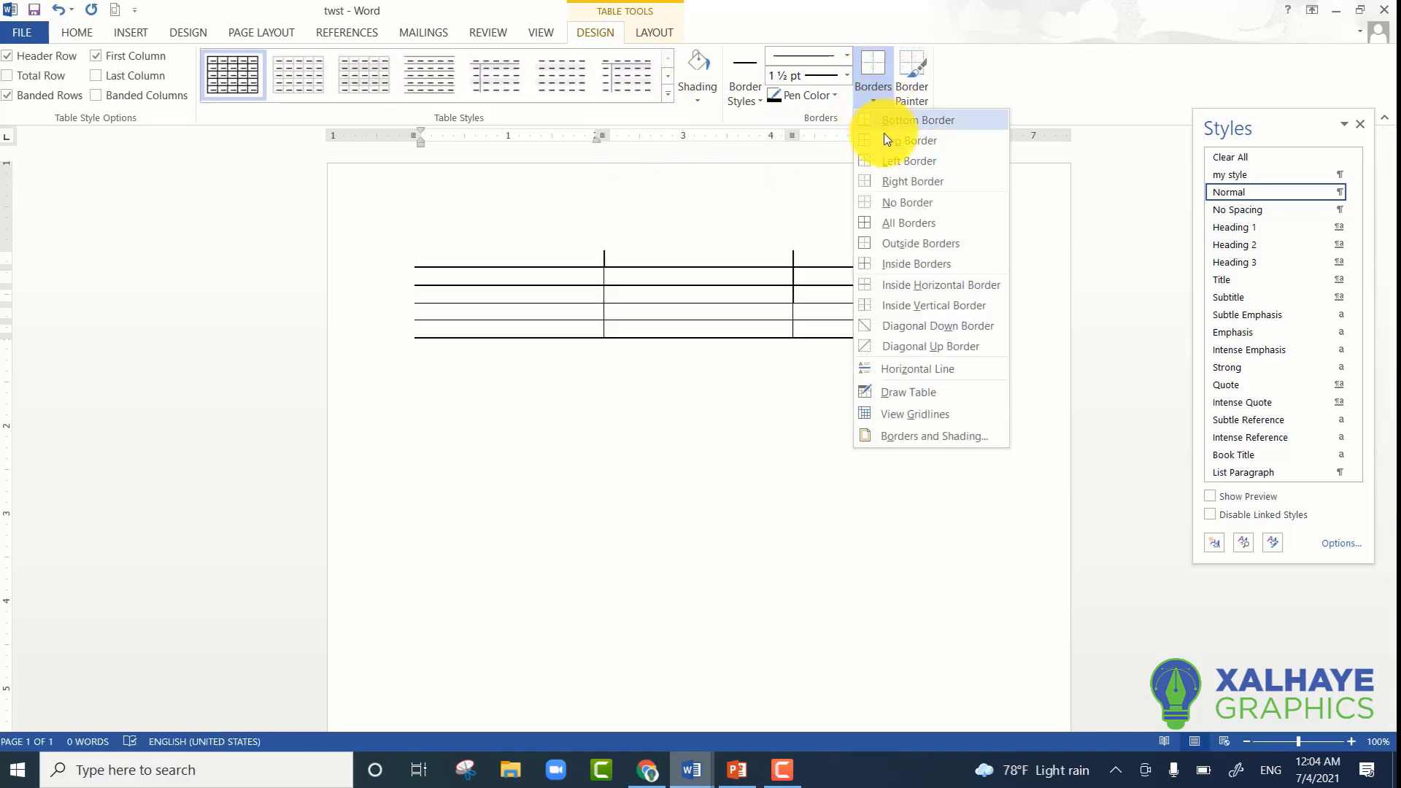
click(909, 223)
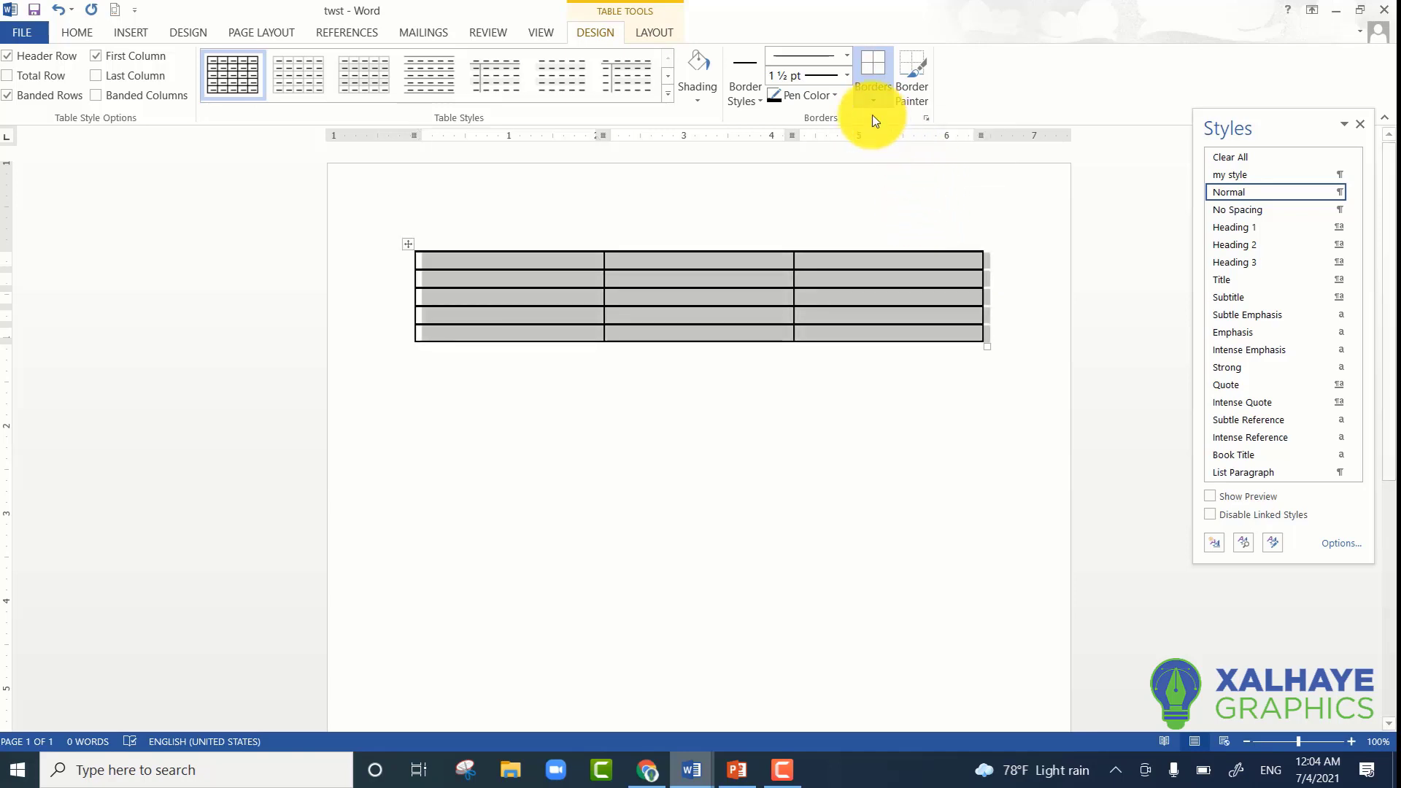
- Open the shading colour choices for the selected table
click(694, 98)
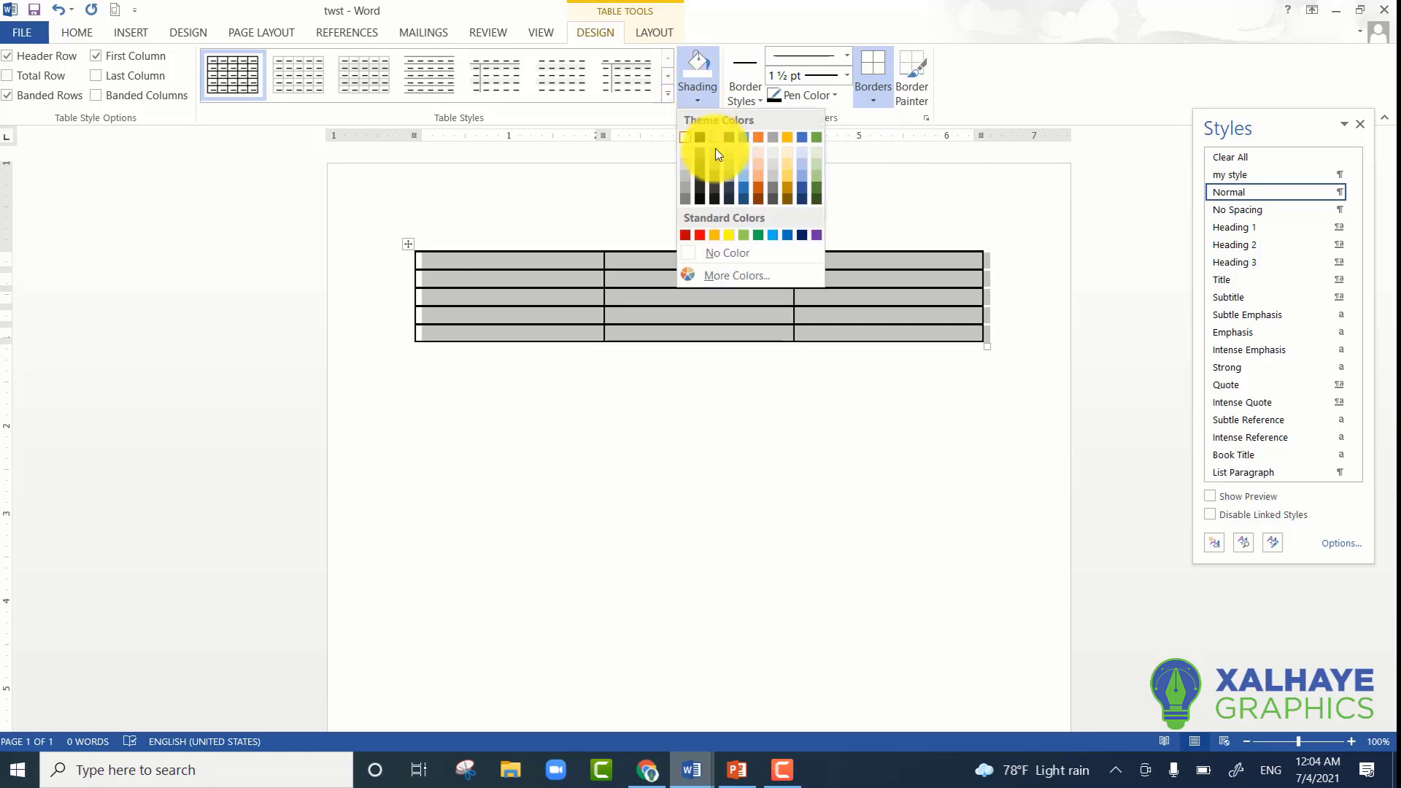